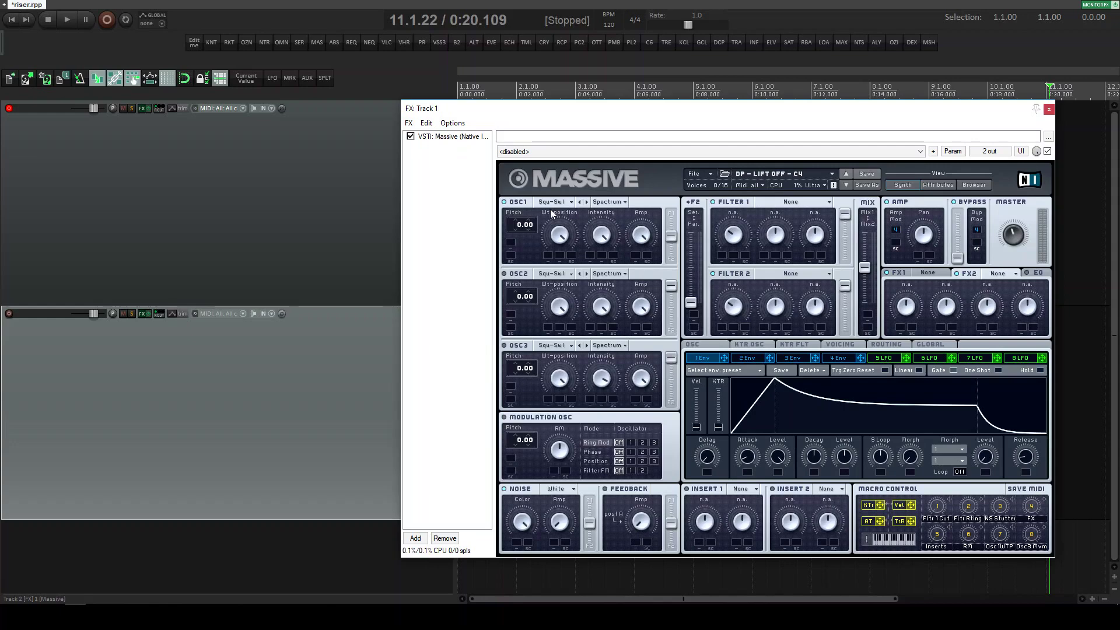
Set OSC1's wavetable to Iron.
click(555, 204)
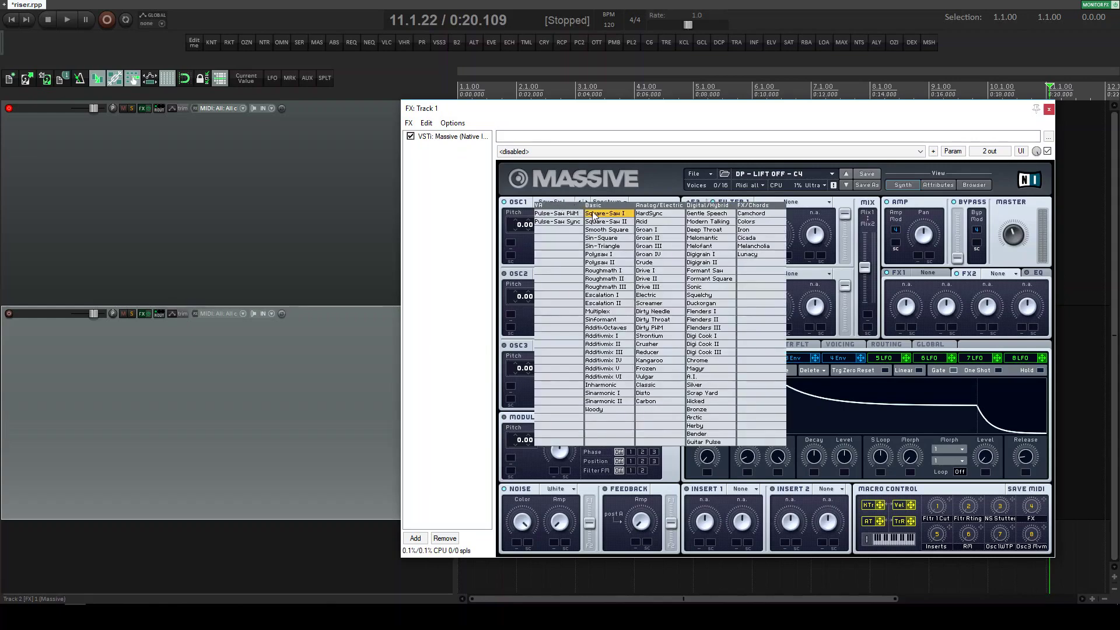
click(768, 227)
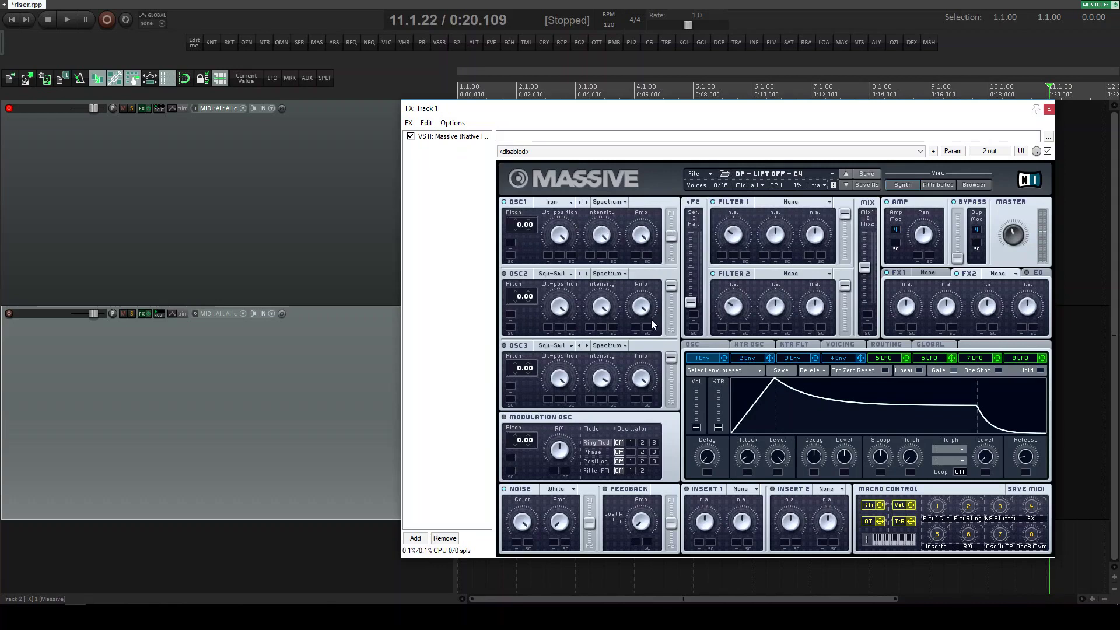
Shape Env 1 with a long attack and a zero decay level, and apply it to OSC1's pitch with an amount of 32.00.
drag(747, 456, 806, 334)
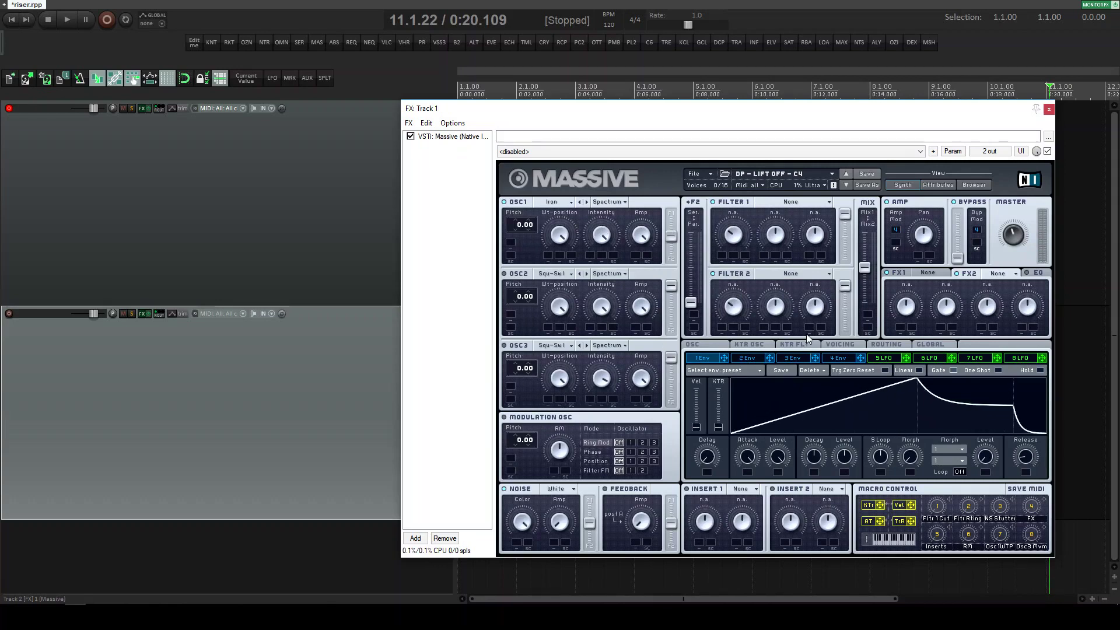
drag(847, 457, 821, 481)
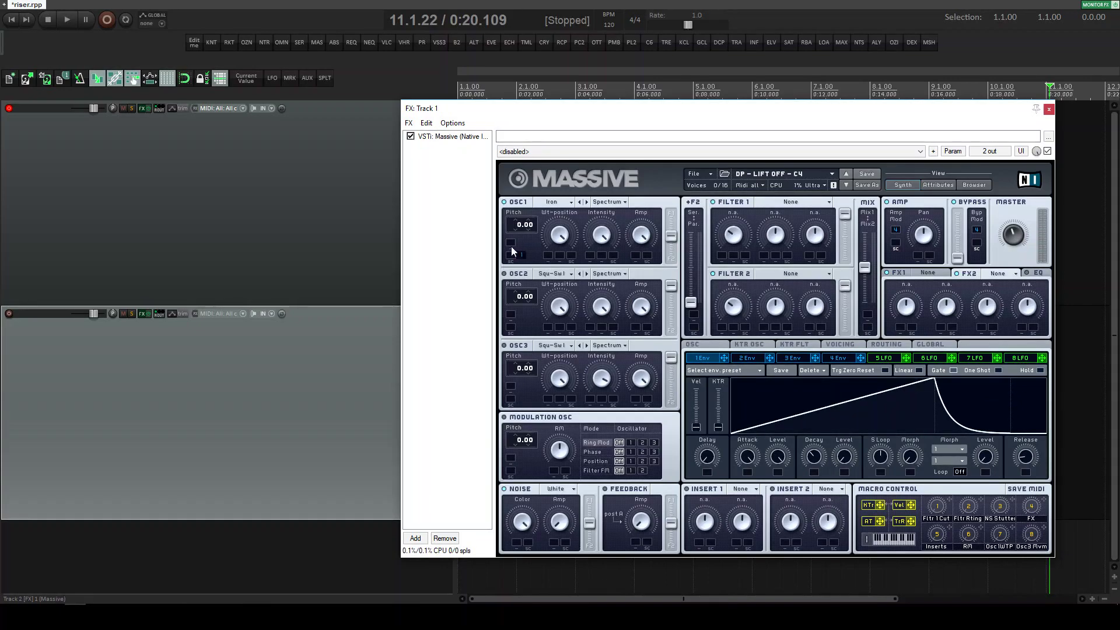
drag(523, 243, 570, 205)
Ring-modulate oscillator 1 with the Modulation OSC at pitch -64.00, controlling RM with Env 1 and macro 6 as its sidechain.
click(630, 442)
drag(521, 441, 520, 580)
drag(724, 358, 560, 496)
drag(979, 531, 566, 471)
Modulate OSC1's Wt-position with LFO 6 and assign macro 7 as the modulation's sidechain.
click(933, 358)
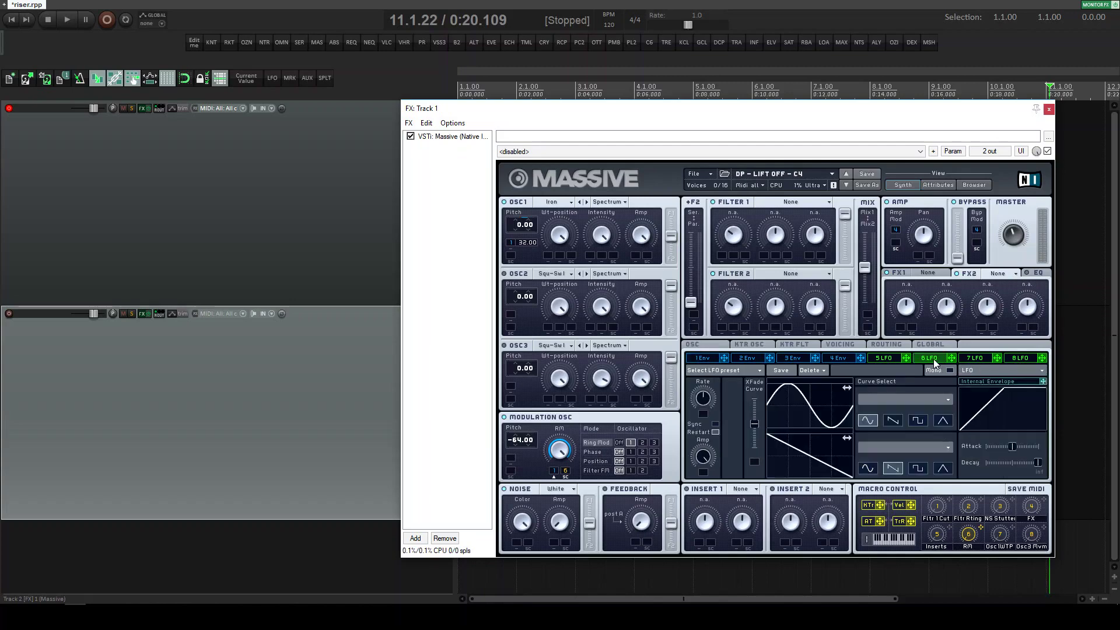
drag(952, 357, 548, 255)
drag(553, 263, 564, 234)
drag(1013, 527, 572, 257)
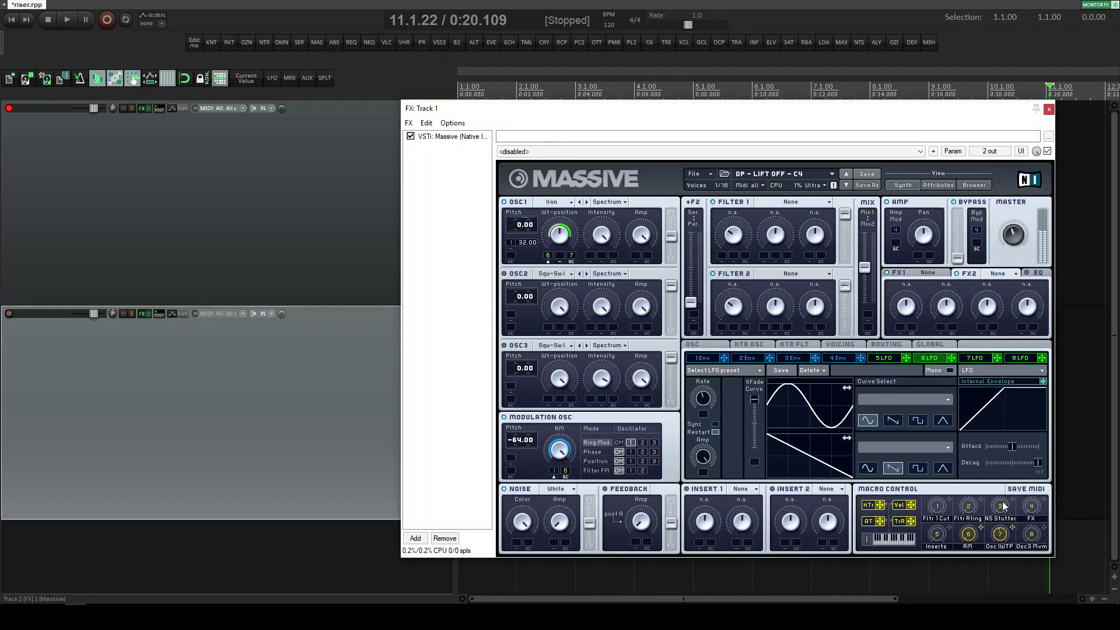
Lengthen Env 4's attack and open the oscillator phase settings.
click(839, 359)
drag(756, 462, 767, 419)
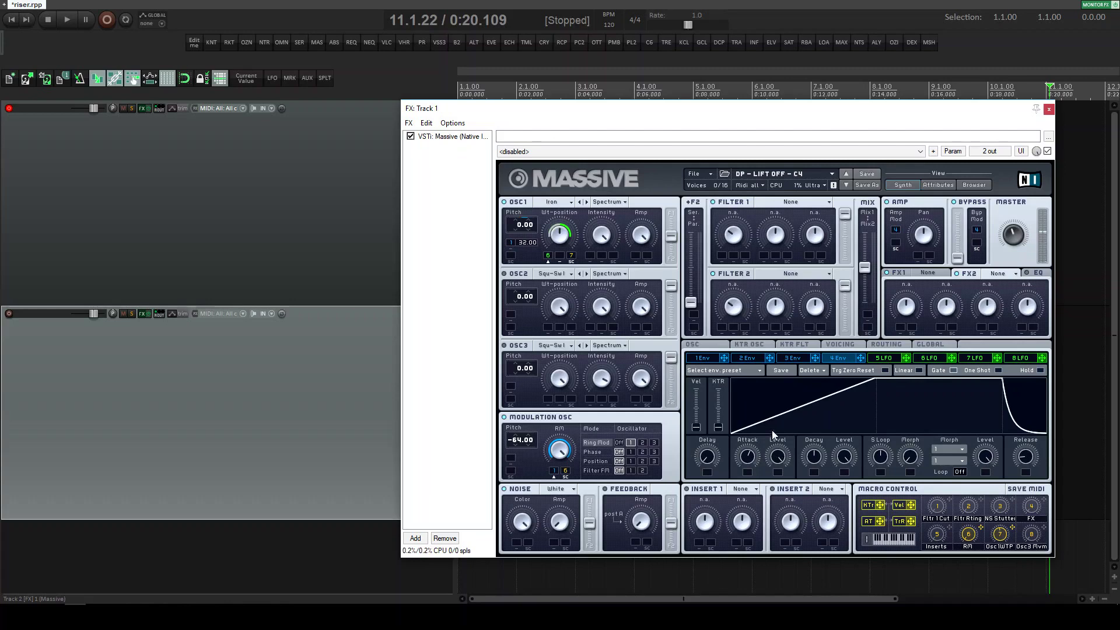
click(718, 345)
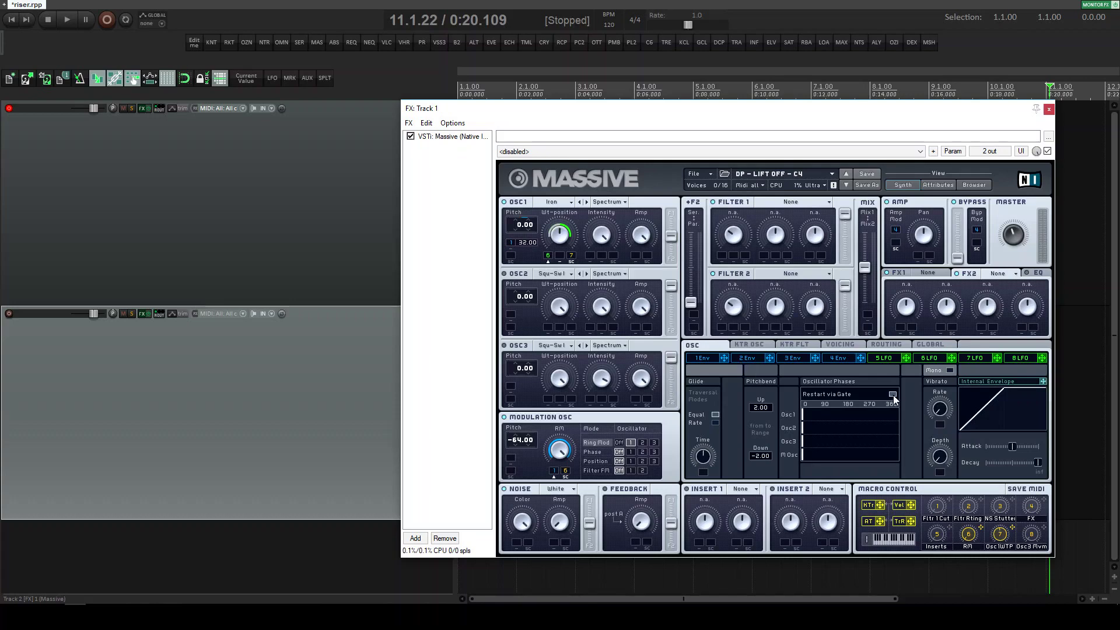
Enable the unison Pitch Cutoff spread with Env 1 modulating it, and enable Pan Position spread at full width.
click(835, 349)
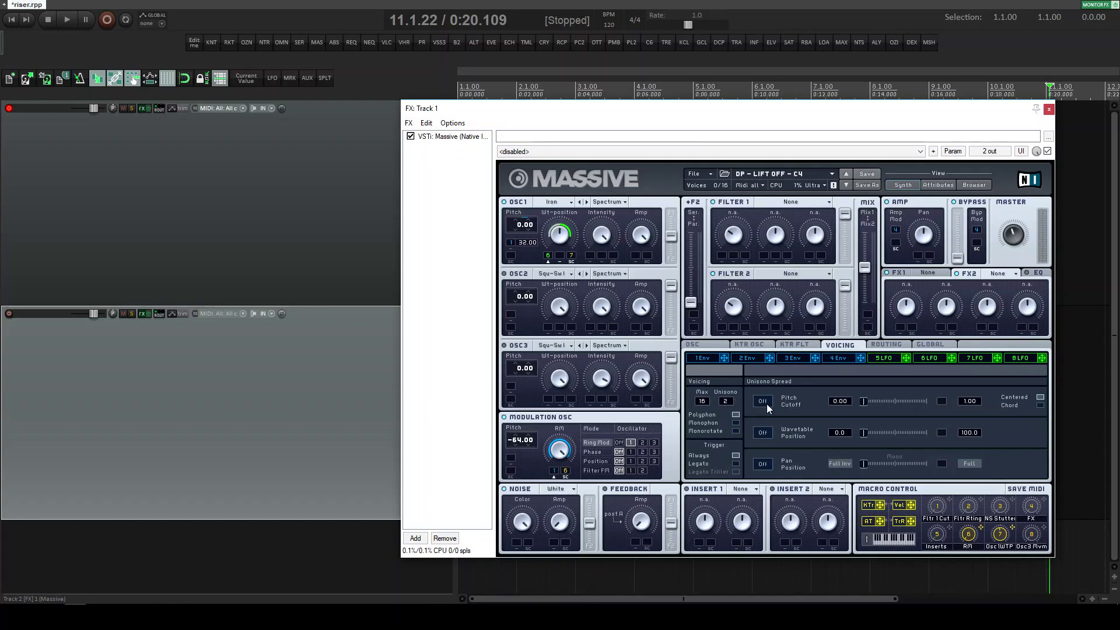
drag(735, 367, 758, 371)
drag(825, 411, 942, 401)
click(762, 463)
drag(863, 463, 944, 466)
Modulate OSC1's Amp with Env 1, and switch on OSC2 with the Sin-Square wavetable.
drag(723, 361, 637, 262)
click(504, 274)
click(538, 277)
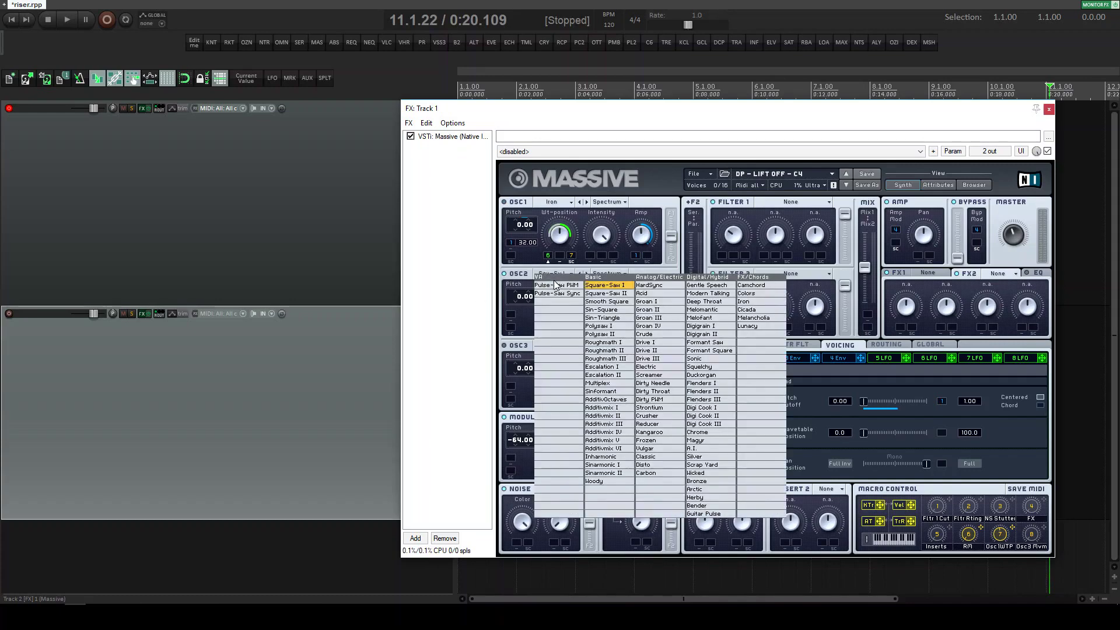
click(632, 311)
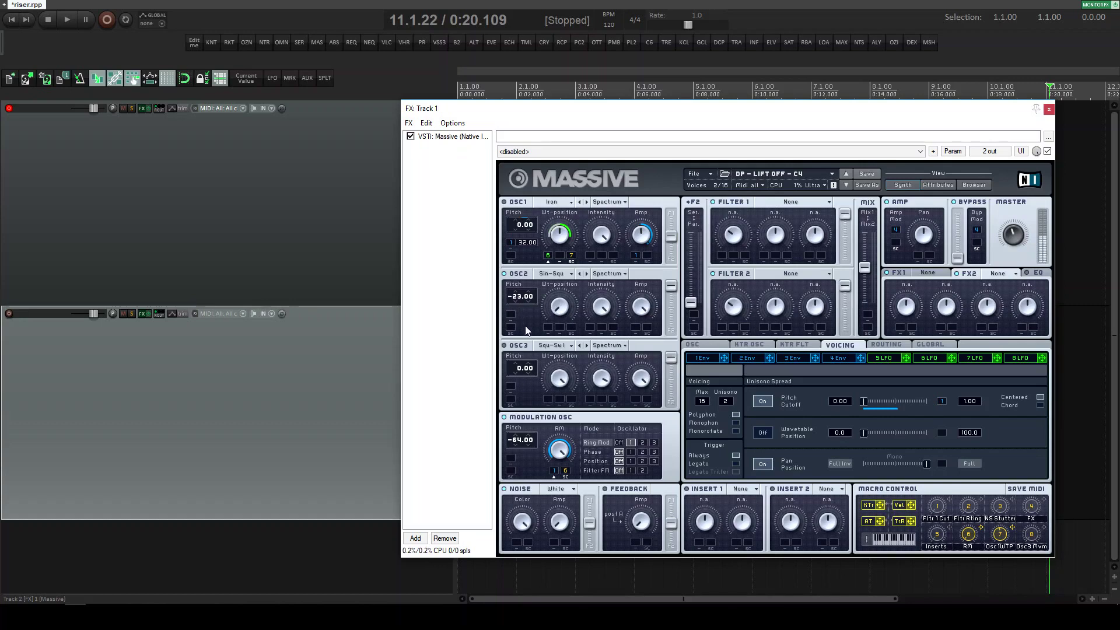
Set OSC2's pitch to -32.00 with 32.00 of Env 1 modulation, and its mode to Bend - with Env 1 on Intensity.
drag(521, 318, 529, 337)
drag(523, 313, 569, 275)
click(609, 274)
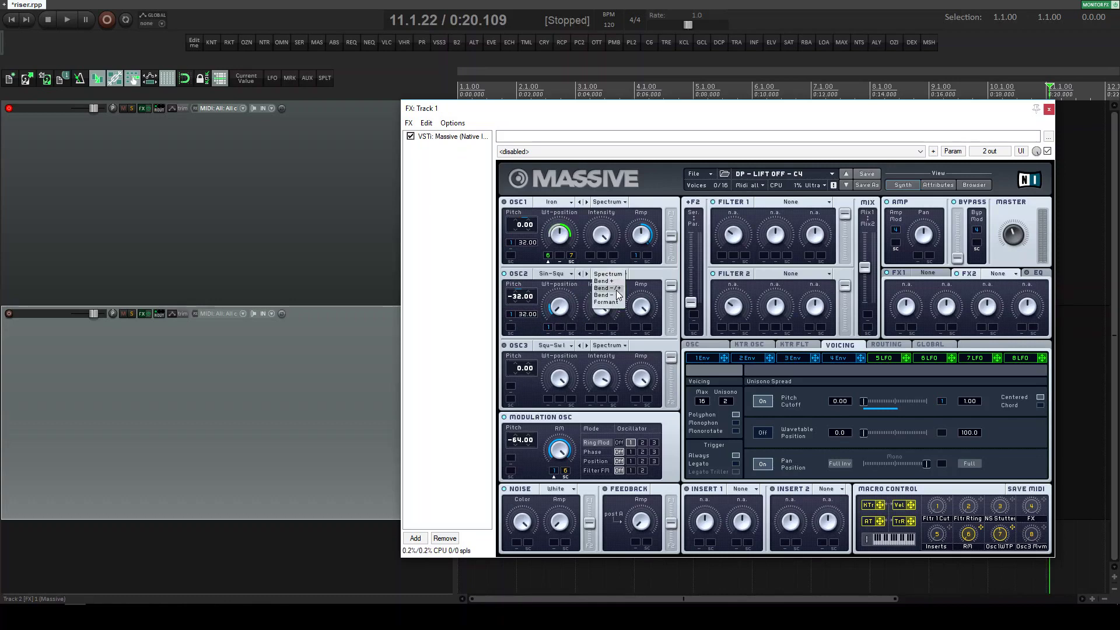
click(615, 292)
drag(724, 358, 598, 329)
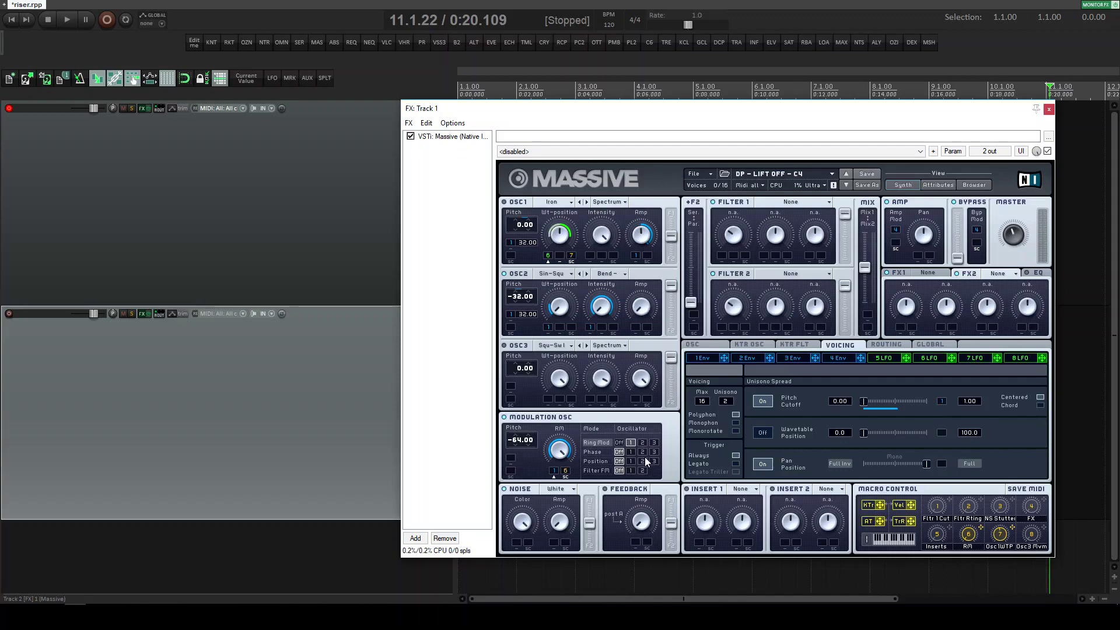
Make Osc 2 the bypass source in the routing and raise the Bypass level.
click(894, 343)
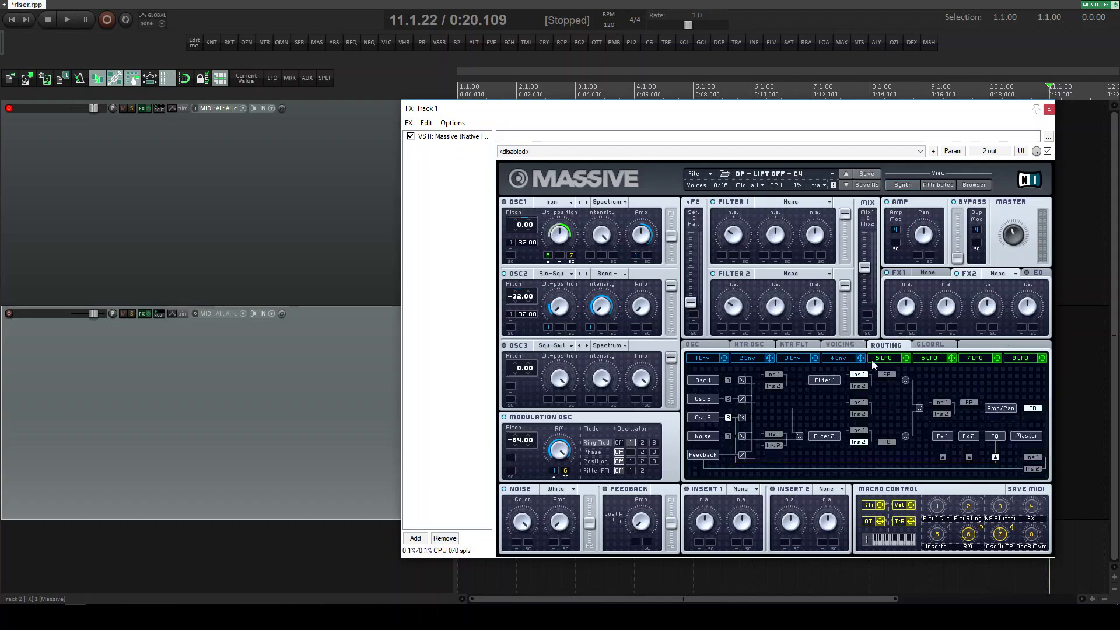
click(728, 399)
drag(957, 258, 986, 209)
Set OSC3's wavetable to Polysaw I and its pitch to -32.00, with Env 1 modulating the pitch by 32.00.
click(556, 345)
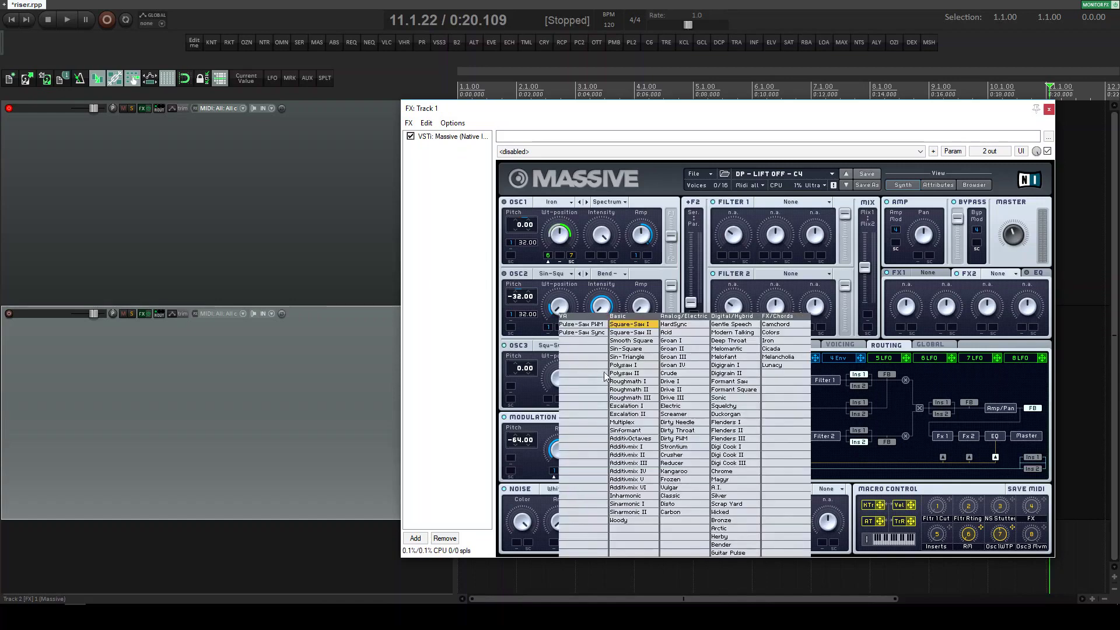
click(652, 366)
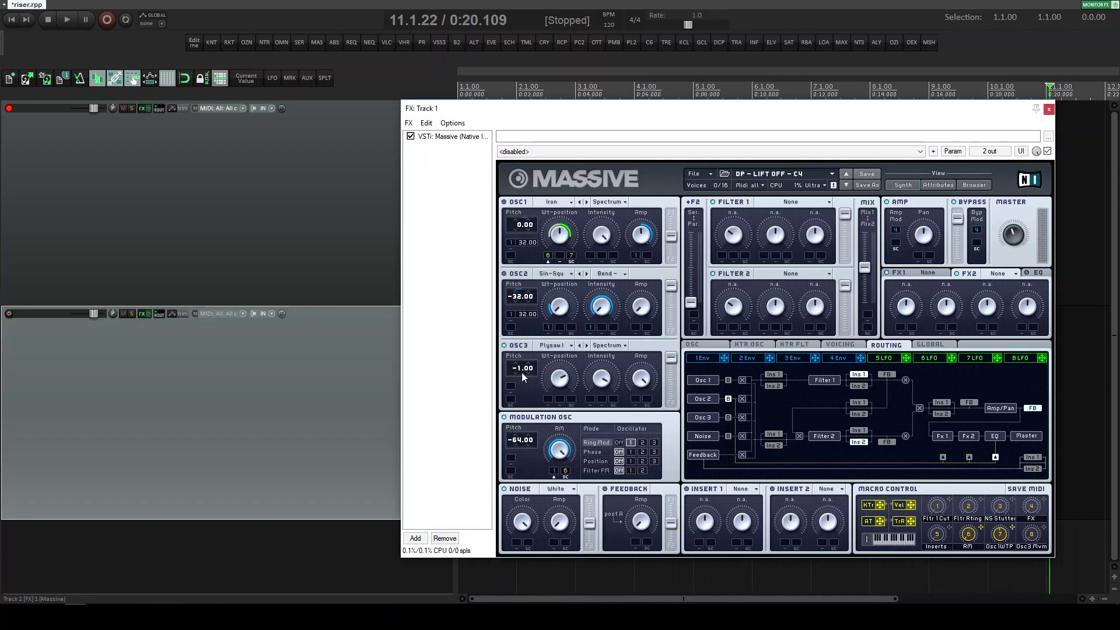
drag(524, 394, 527, 406)
drag(724, 358, 519, 388)
Set OSC3's mode to Bend - and modulate its Intensity and Amp with Env 1.
click(608, 345)
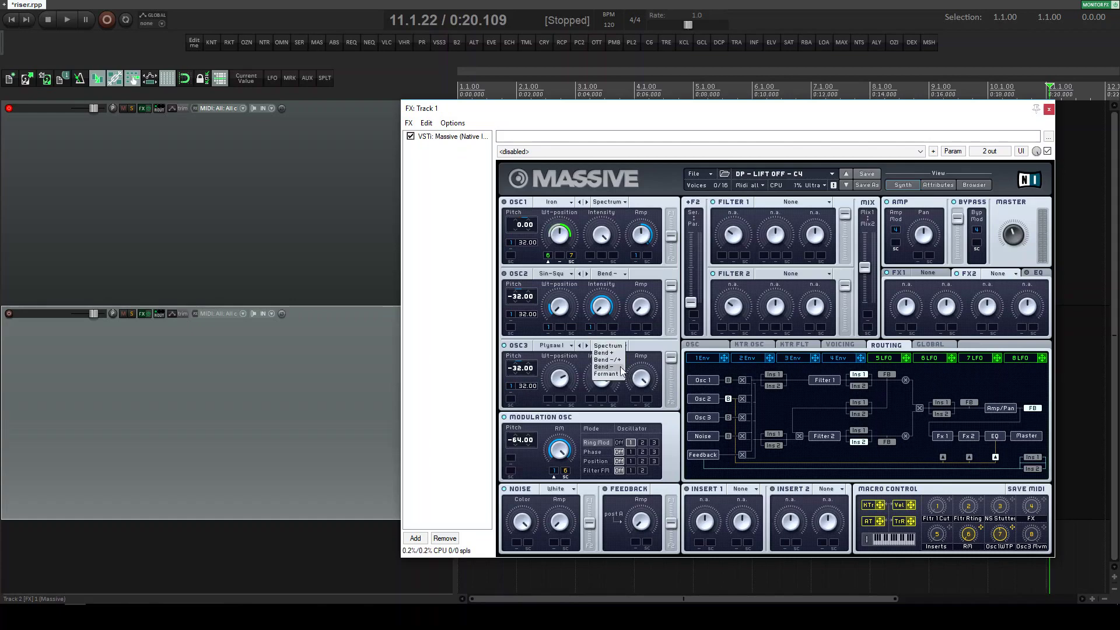
click(607, 378)
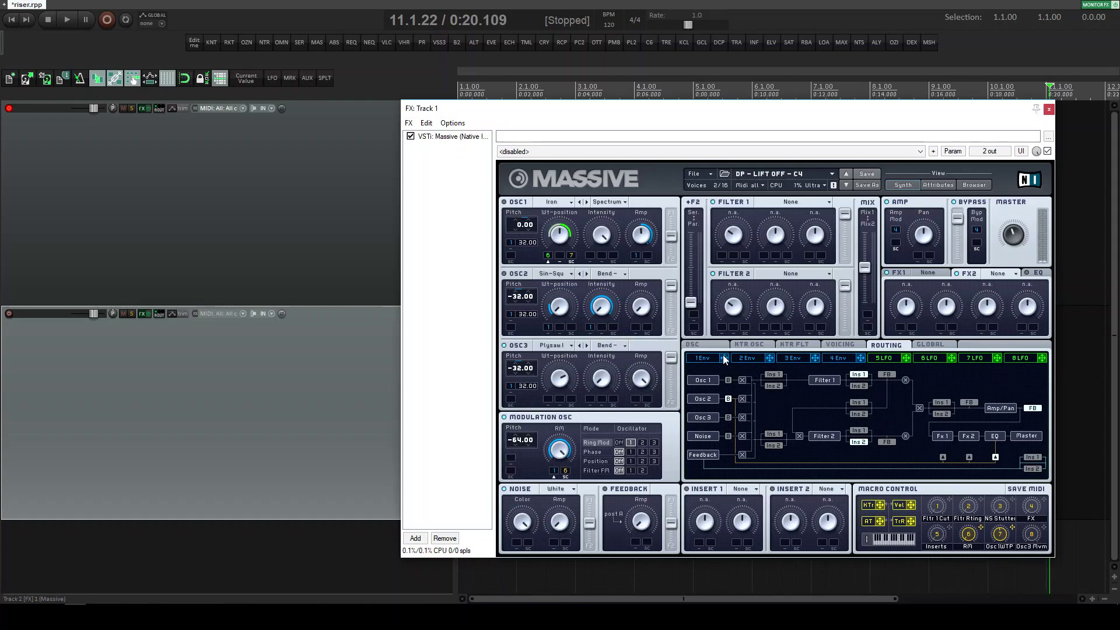
drag(591, 402, 591, 387)
drag(638, 402, 645, 376)
Modulate OSC3's Wt-position with LFO 6 and assign macro 8 as the modulation's sidechain.
drag(952, 358, 742, 401)
drag(566, 419, 575, 374)
drag(1048, 529, 572, 401)
click(932, 360)
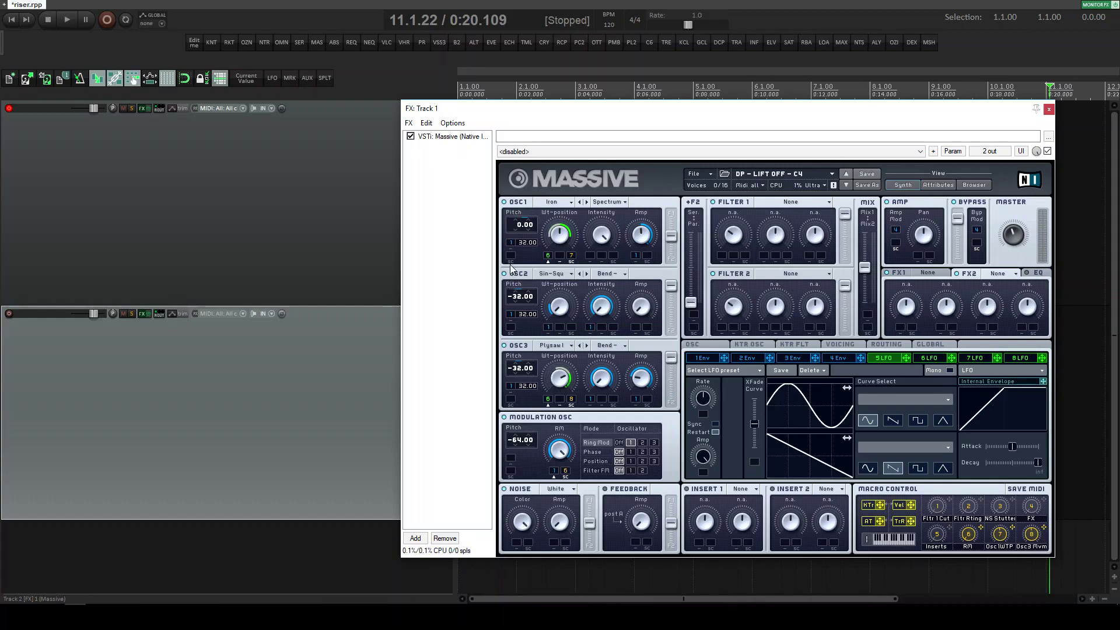
Set Filter 1 to the Scream type and adjust its Cutoff, Resonance and Scream amounts.
click(782, 202)
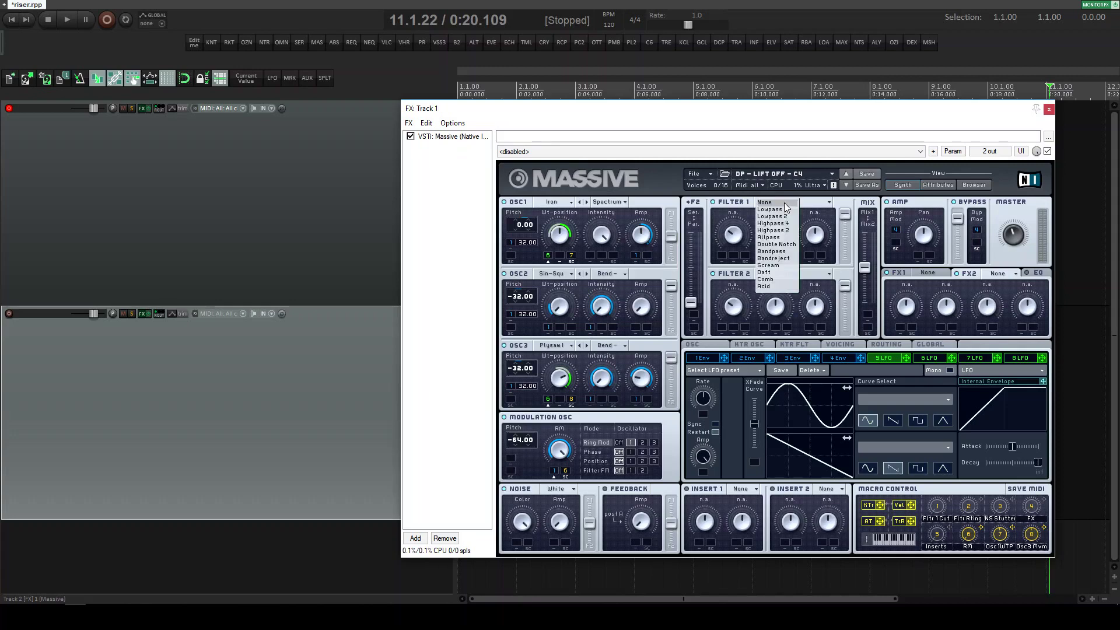
click(775, 268)
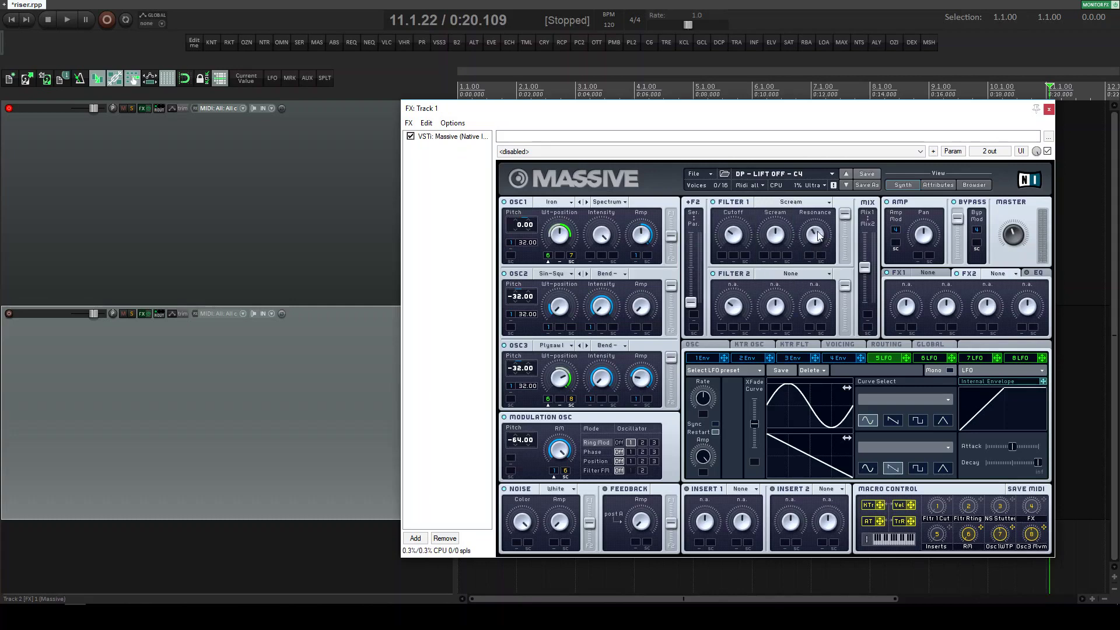
drag(741, 236, 741, 251)
drag(814, 237, 814, 251)
drag(770, 241, 770, 252)
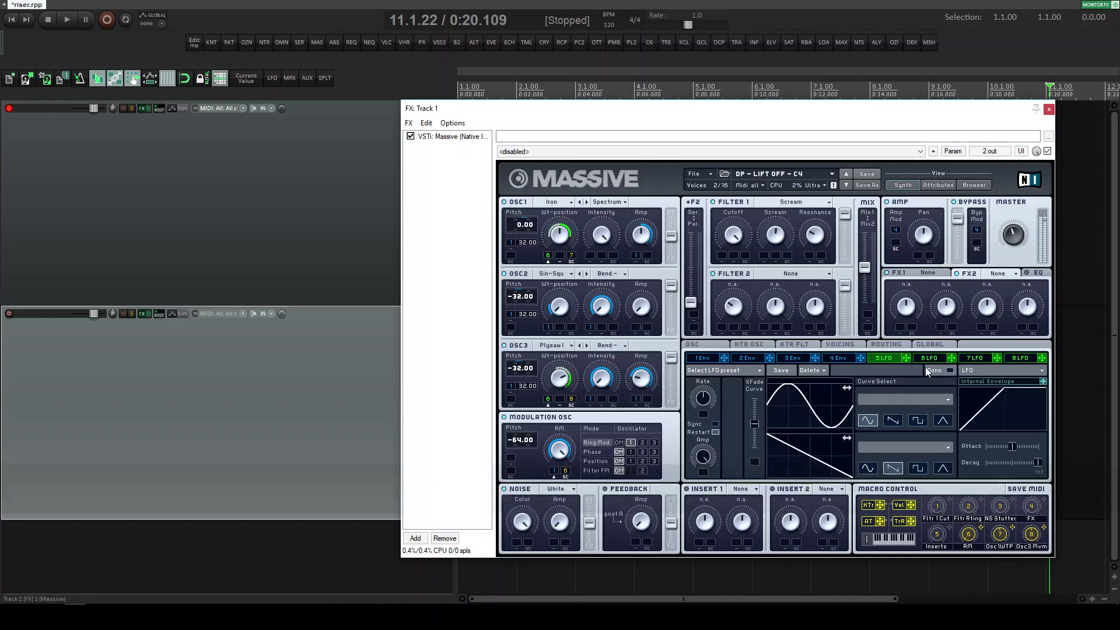
Modulate Filter 1's Scream amount with LFO 5 and assign macro 8 as the modulation's sidechain.
mouse_move(906, 358)
mouse_down()
mouse_move(810, 271)
mouse_move(765, 256)
mouse_up()
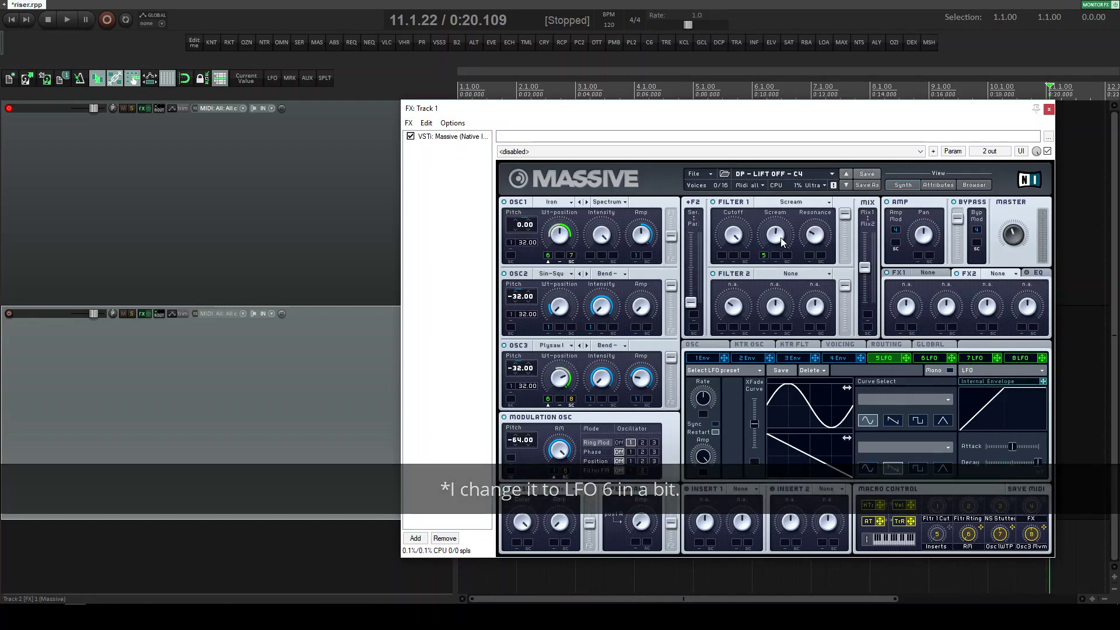
drag(763, 255, 769, 247)
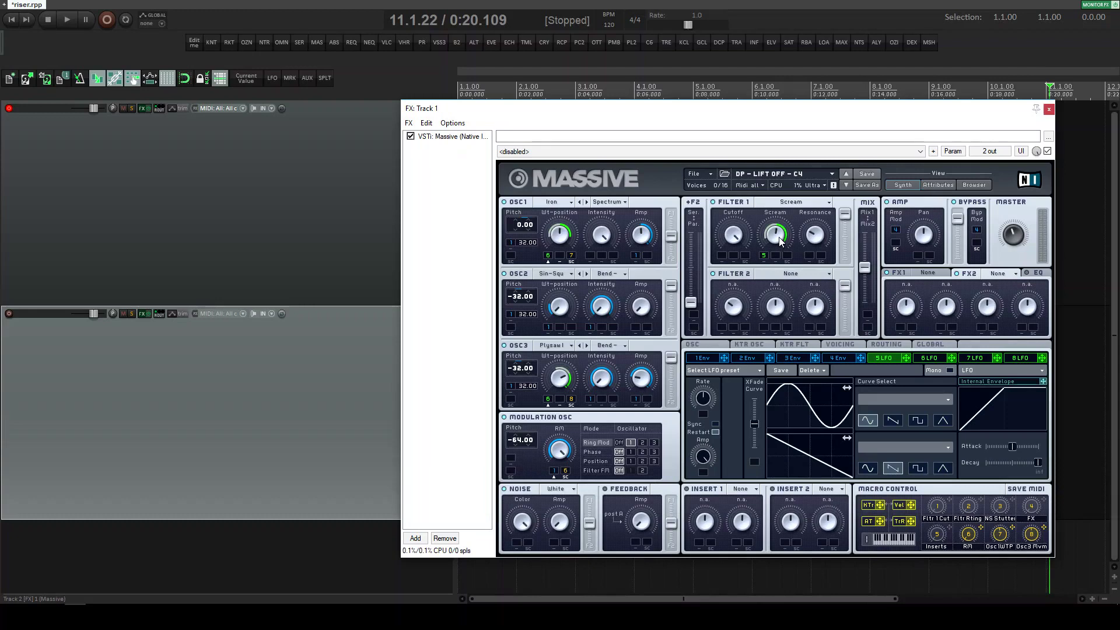
drag(1044, 527, 787, 256)
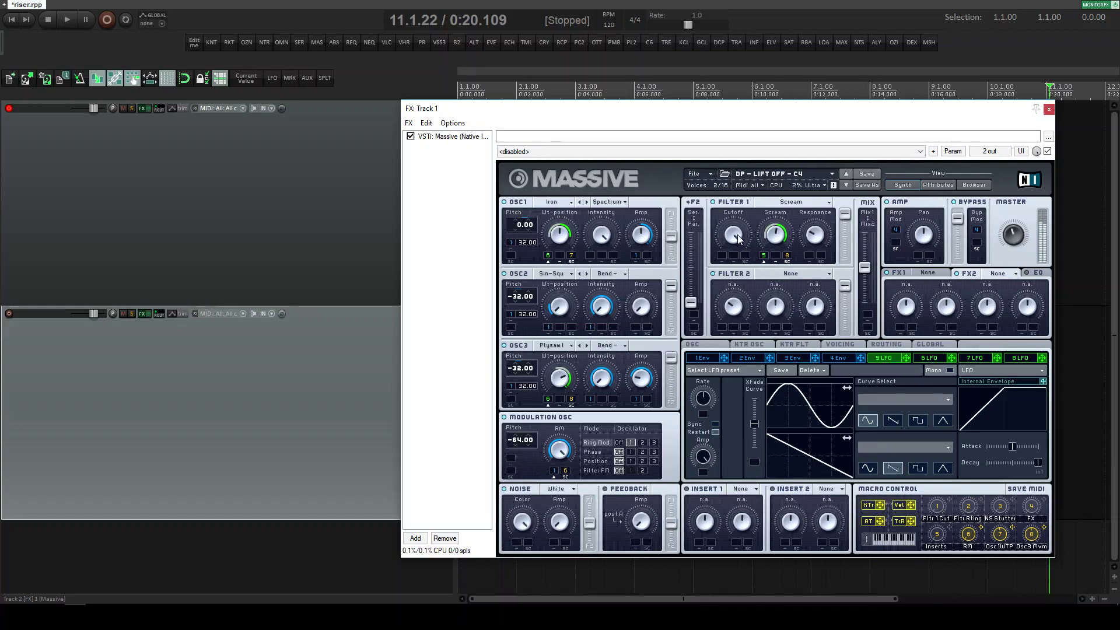
Set Filter 2 to Lowpass 4 and assign macro 1 to the Cutoff of both filters.
click(794, 273)
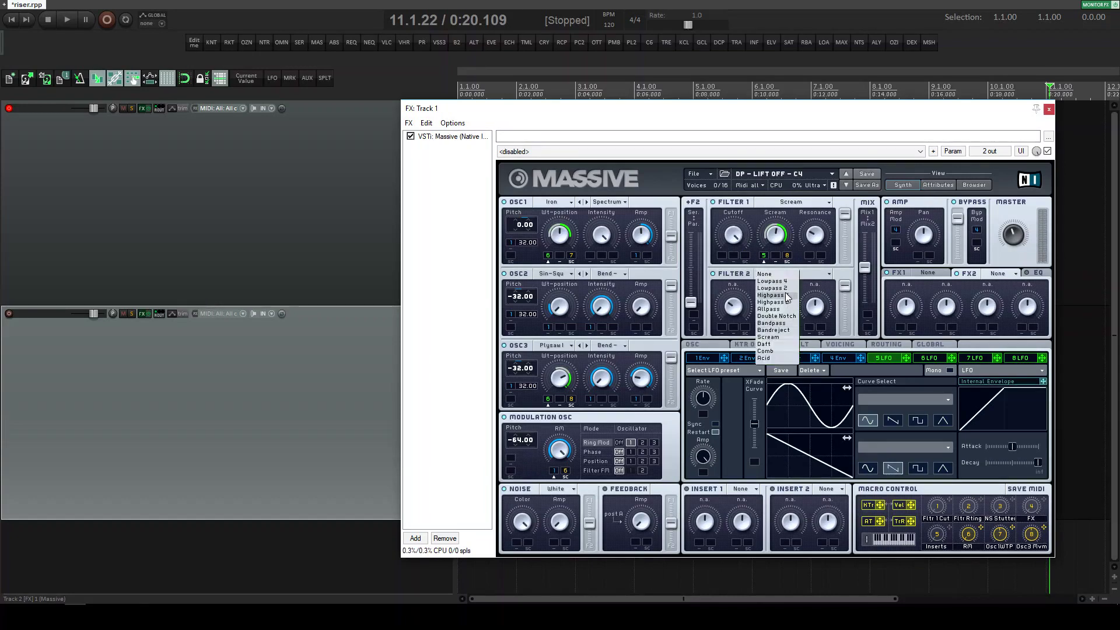
click(782, 281)
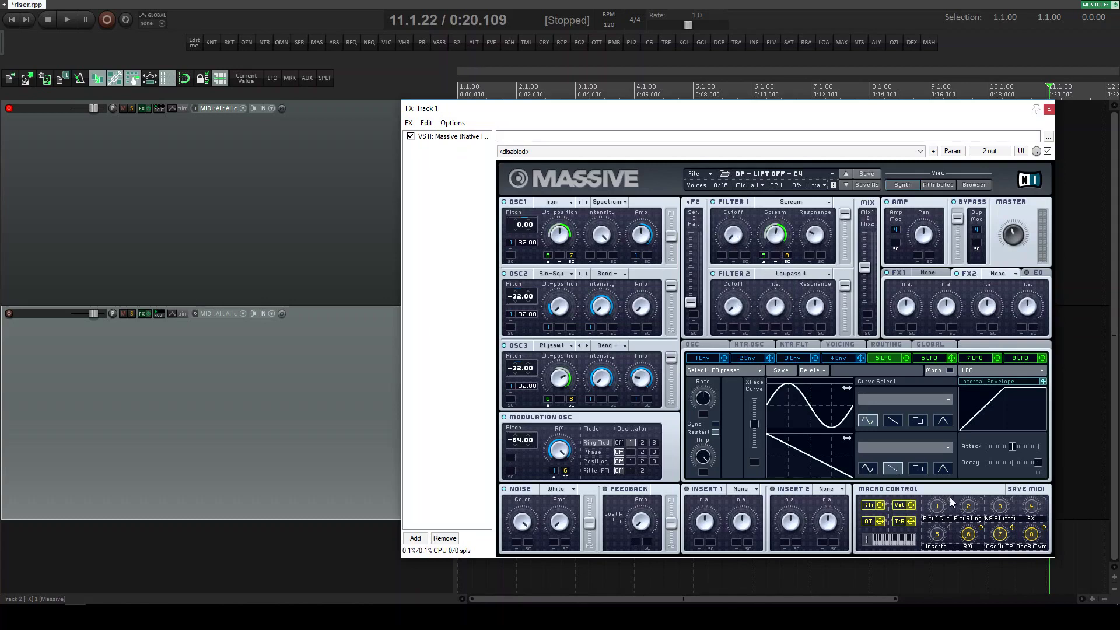
drag(949, 500, 722, 328)
drag(950, 500, 721, 259)
Assign macro 2 to the serial/parallel filter fader, and switch the Scream amount's modulator to LFO 6.
drag(981, 500, 694, 263)
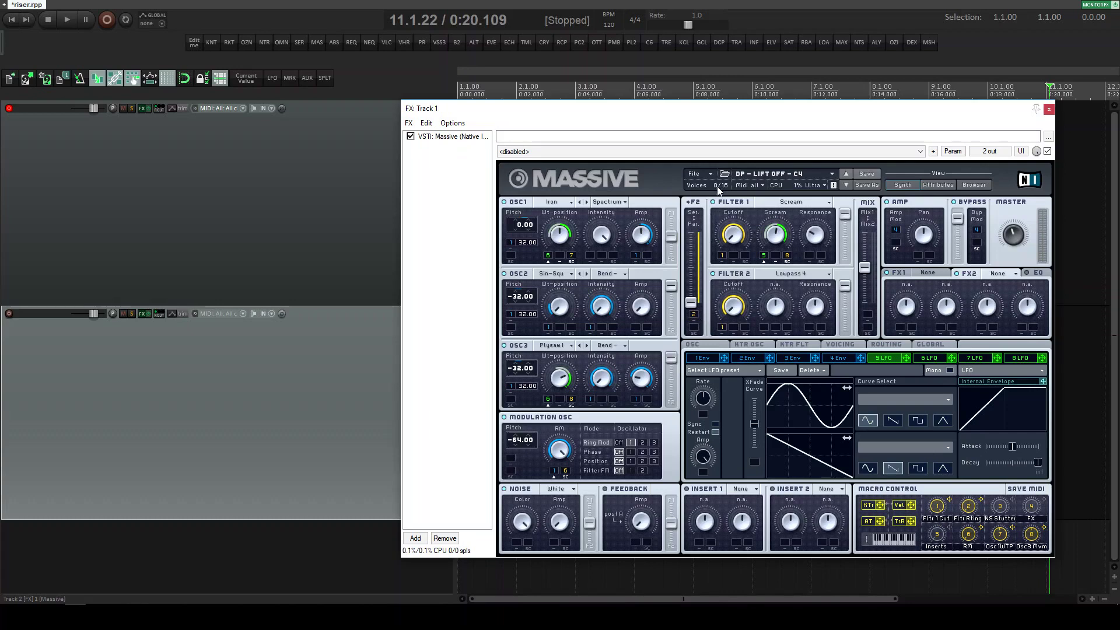
click(934, 357)
Set Insert 1 to Hardclipper and Insert 2 to Parabolic Shaper, and route Insert 1 after the filter mix, ahead of Amp/Pan.
click(744, 488)
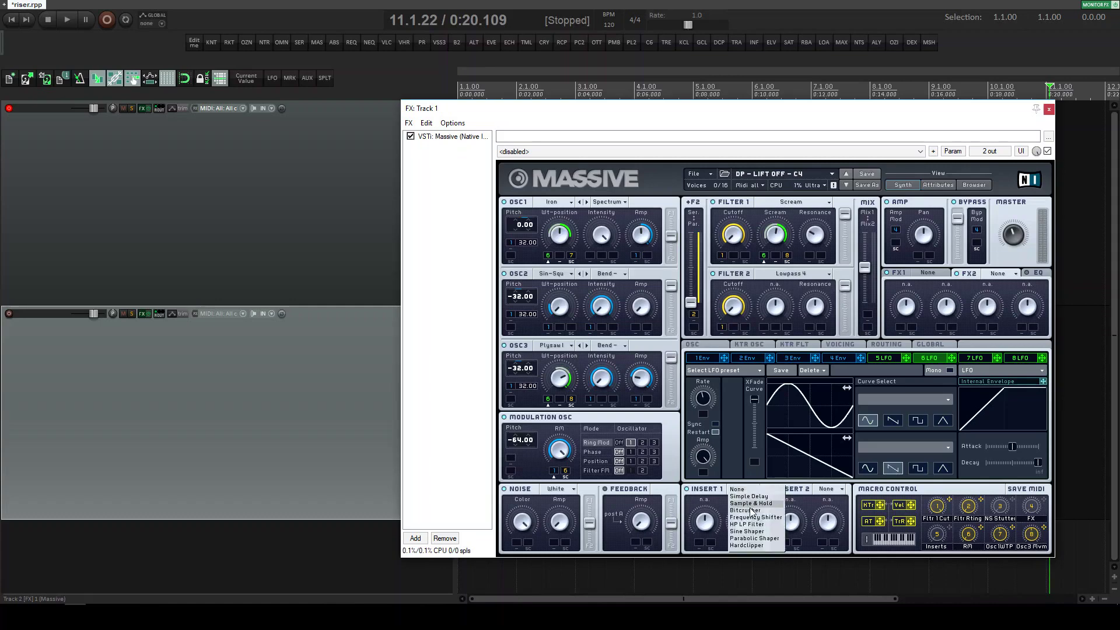
click(757, 548)
click(826, 489)
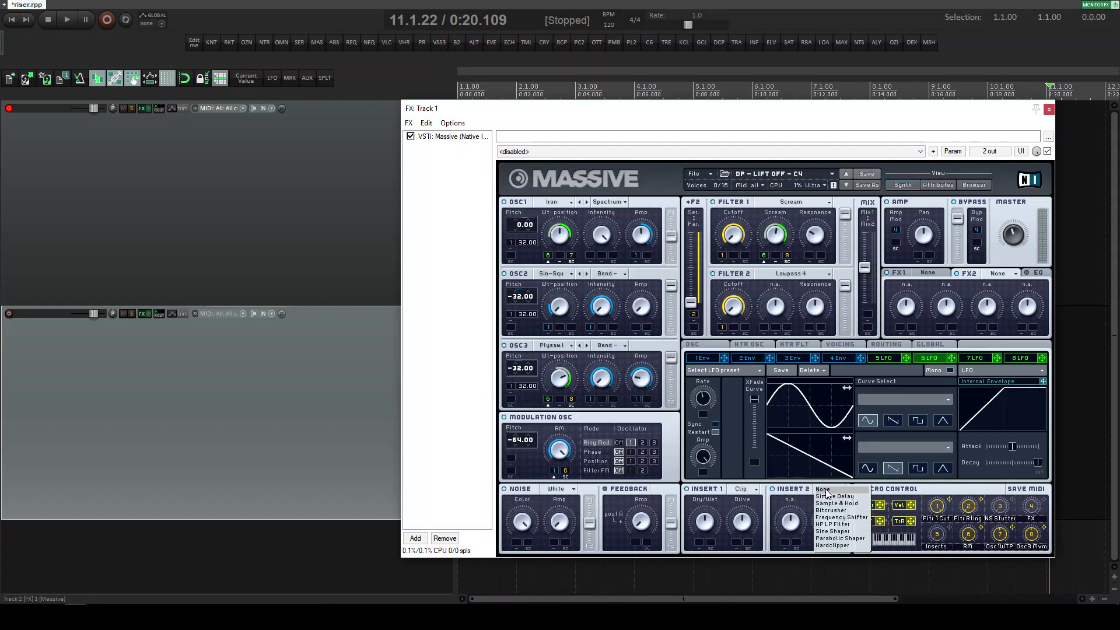
click(844, 540)
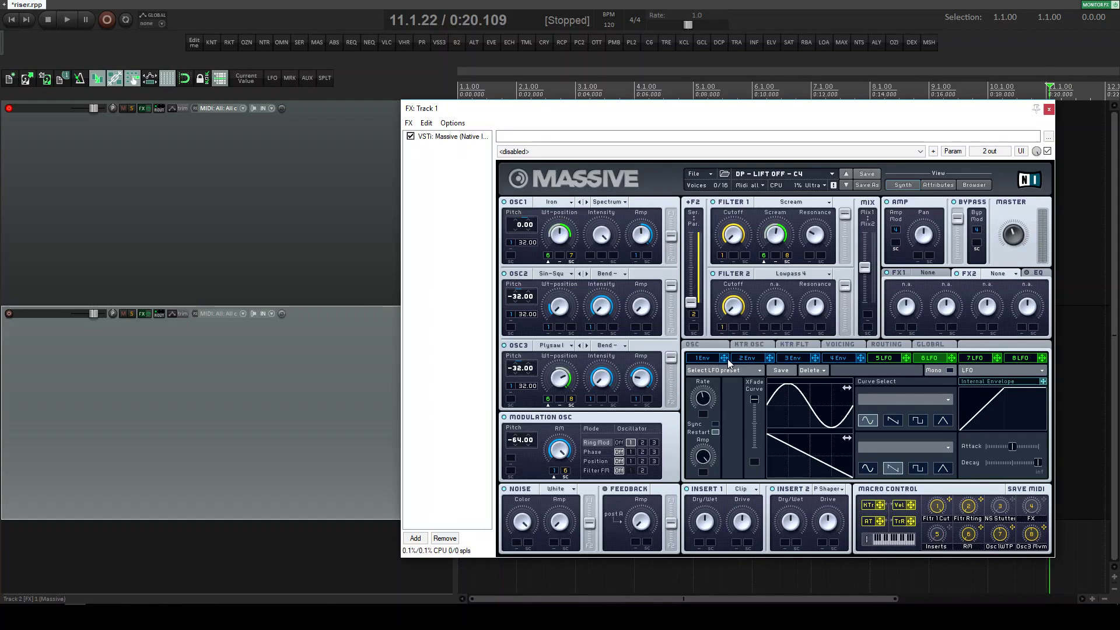
click(884, 345)
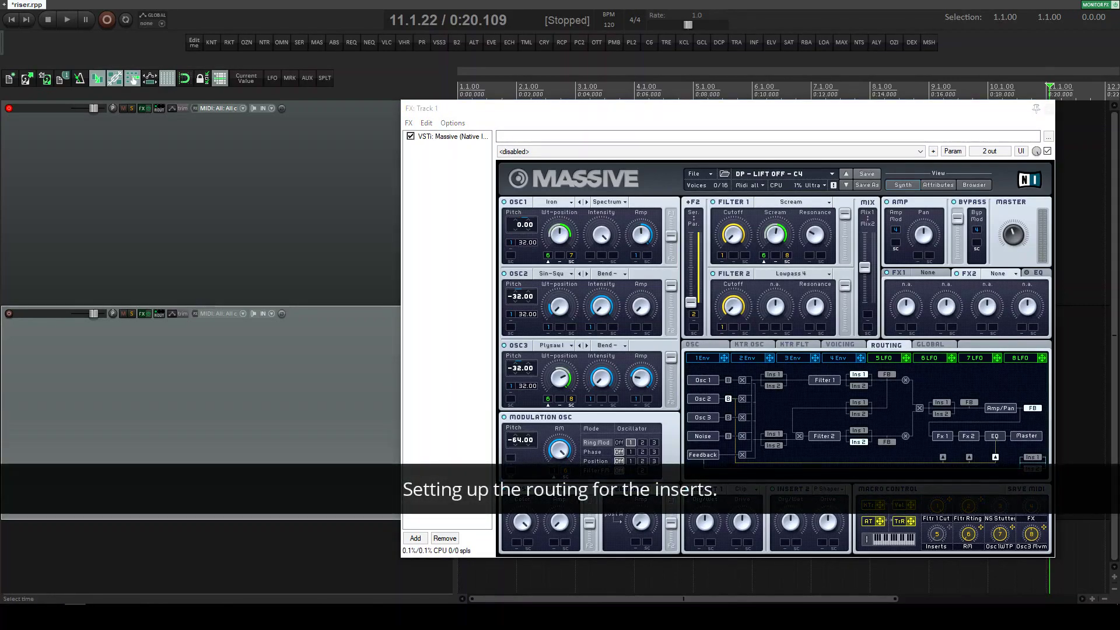
click(941, 402)
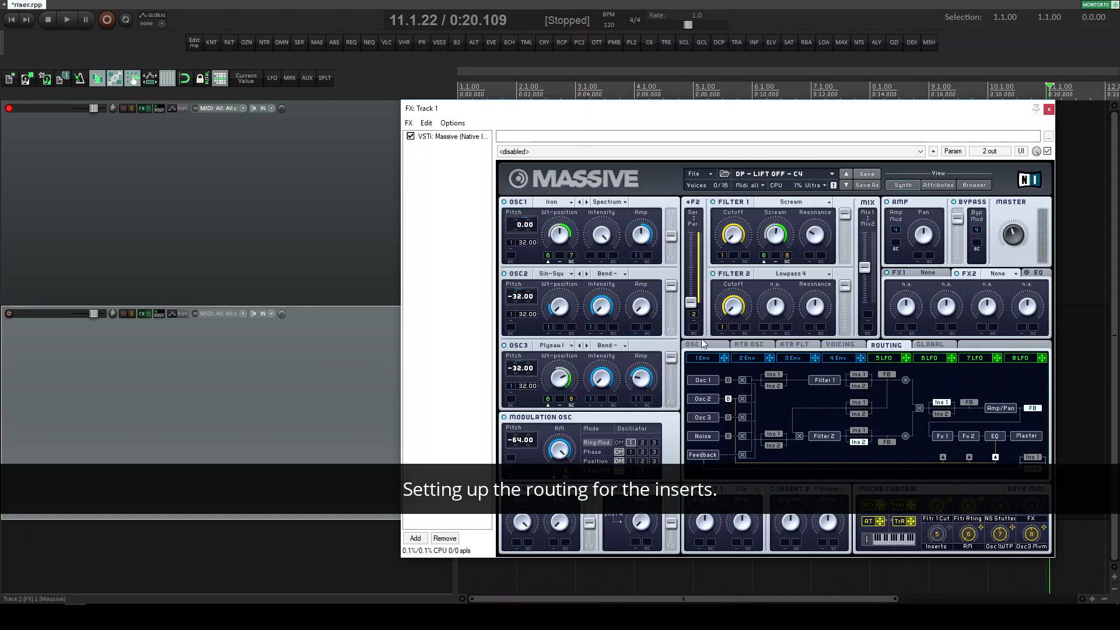
Modulate the Dry/Wet of both Insert 1 and Insert 2 with Env 1.
click(703, 357)
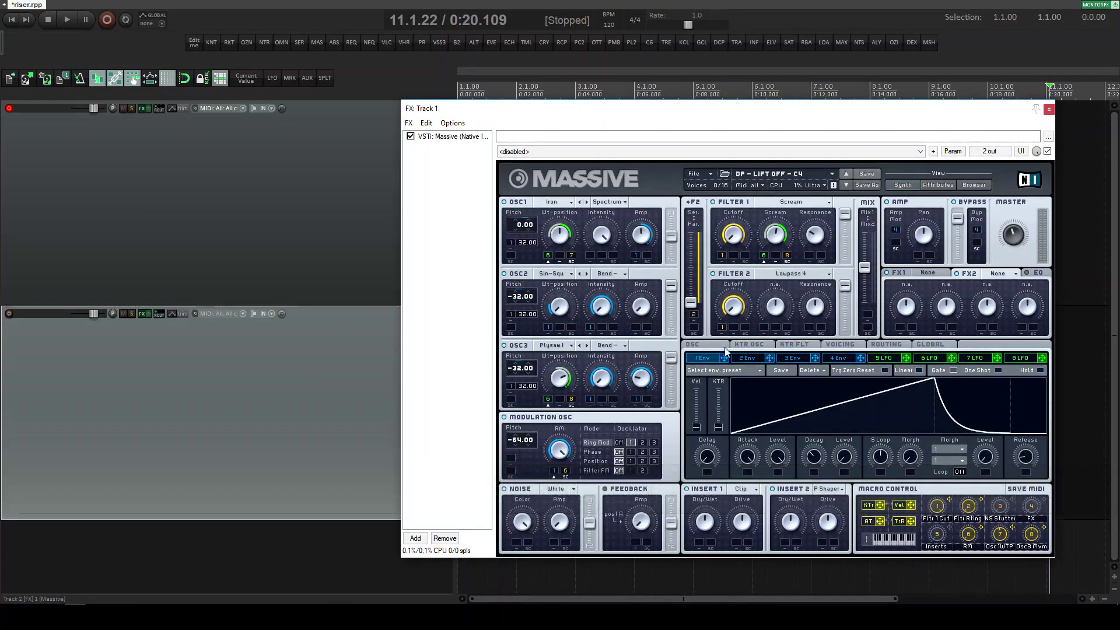
drag(703, 547, 699, 542)
drag(724, 358, 785, 543)
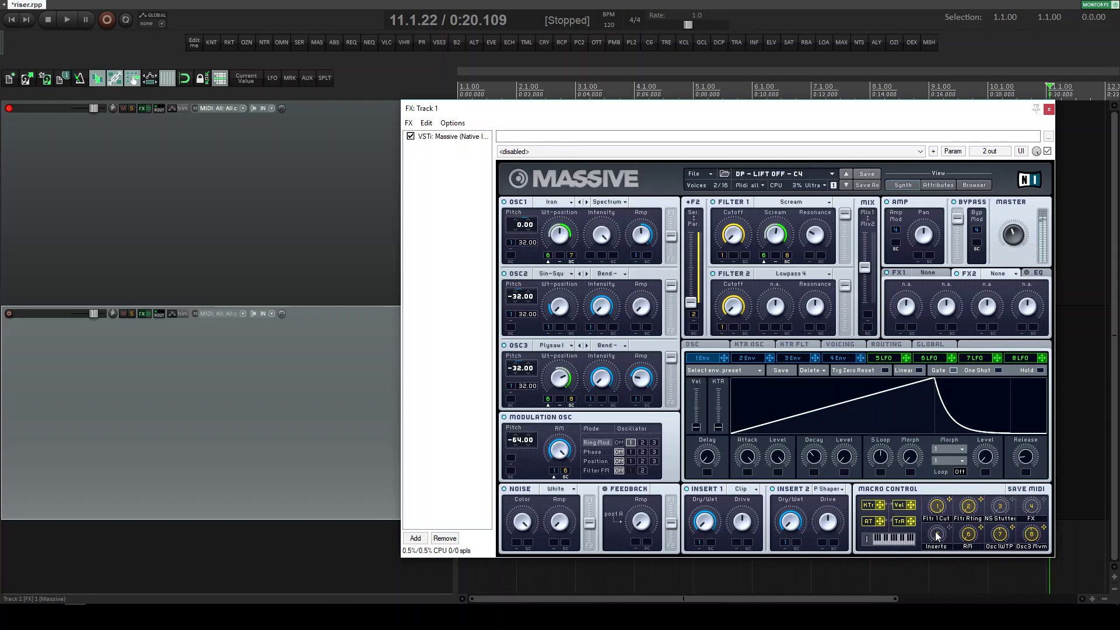
Assign macro 5 as the sidechain of the Env 1 modulation on the Dry/Wet of Insert 1 and Insert 2.
drag(950, 529, 710, 543)
click(699, 548)
drag(950, 529, 801, 537)
click(785, 549)
Set FX1 to Flanger Positive and assign macro 4 to its Dry/Wet.
click(927, 273)
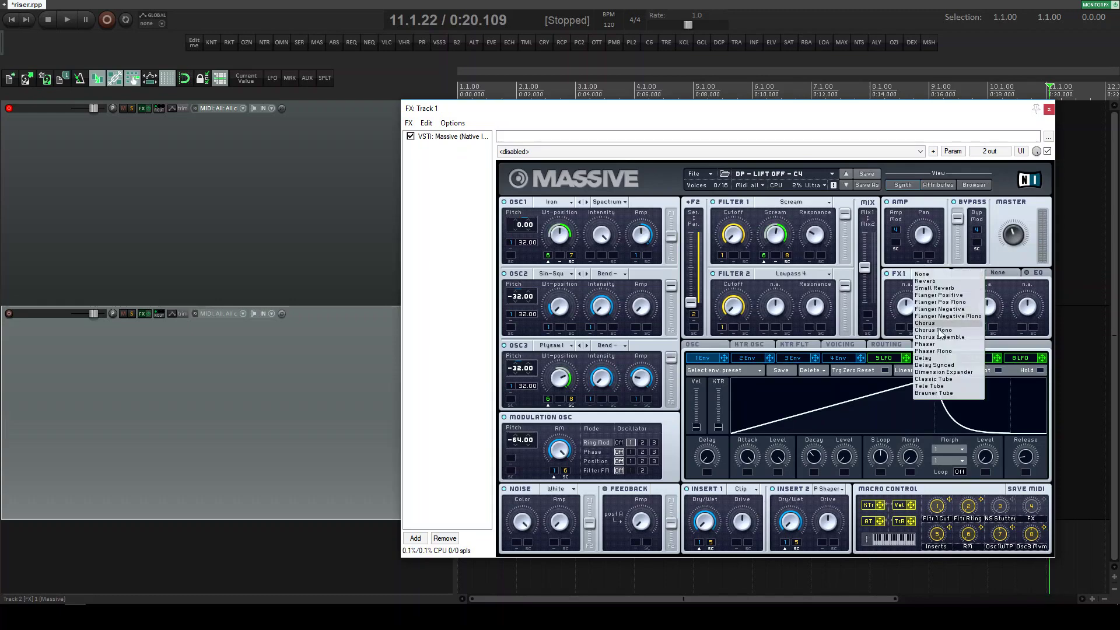
click(943, 295)
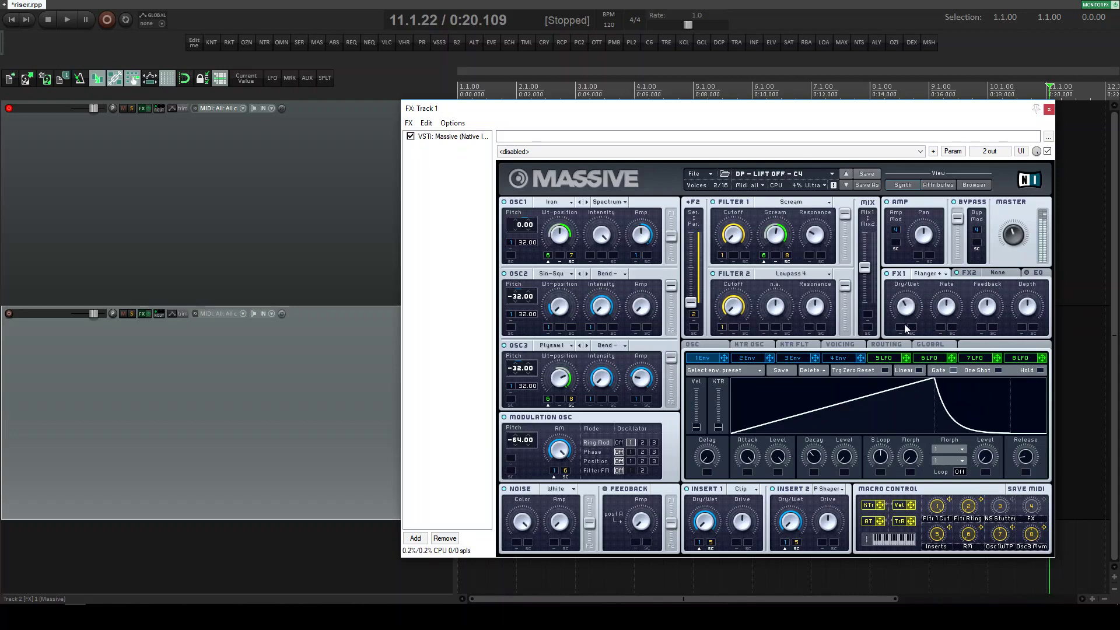
drag(1039, 499, 904, 317)
Set FX2 to Dimension Expander with macro 4 on its Dry/Wet, and display the EQ settings.
click(997, 273)
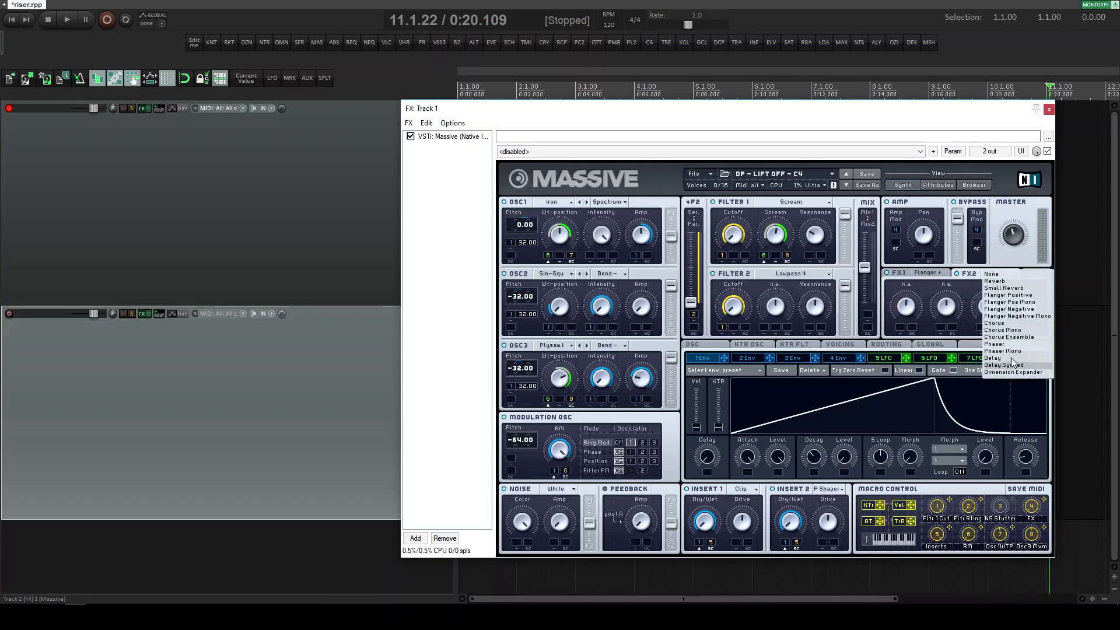
click(1012, 372)
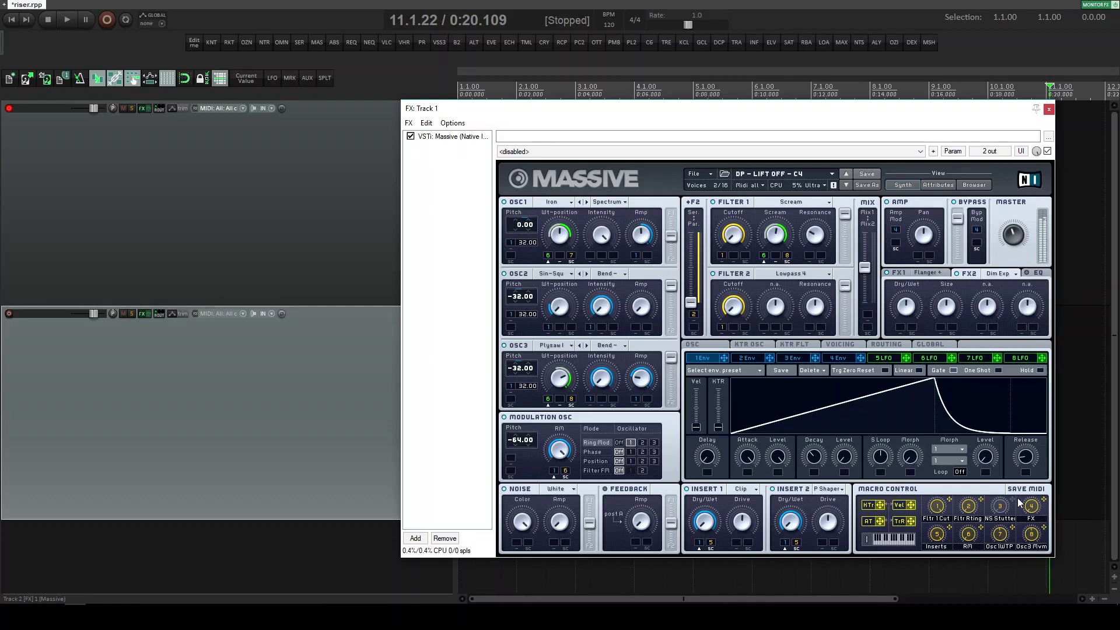
drag(1045, 503, 902, 327)
click(1032, 273)
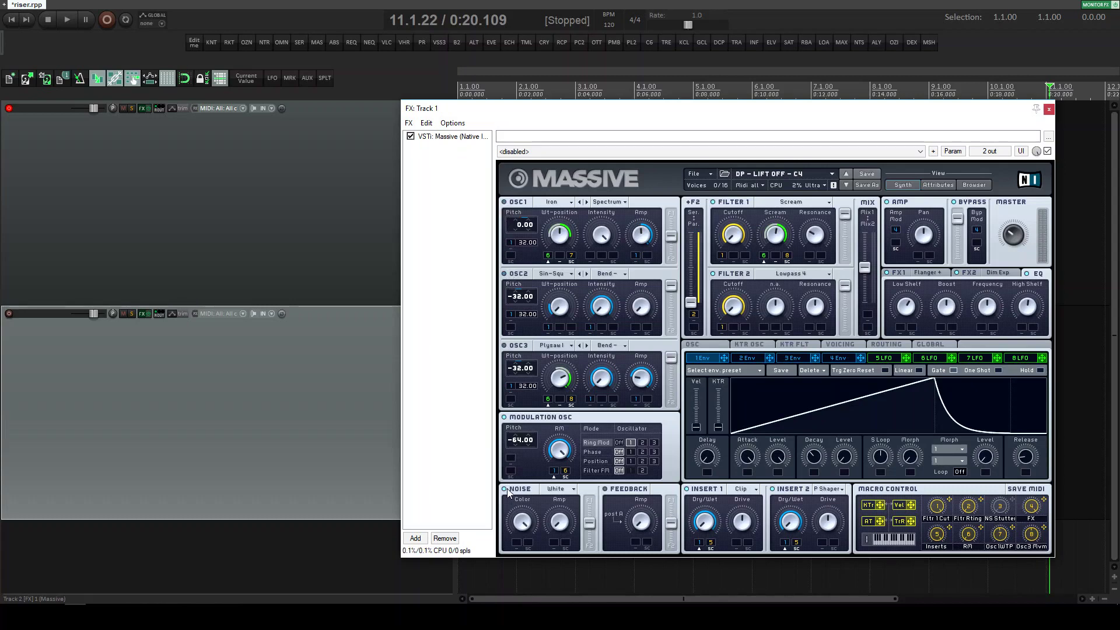
Set the noise type to Metallic and modulate the noise Amp with LFO 5.
click(558, 490)
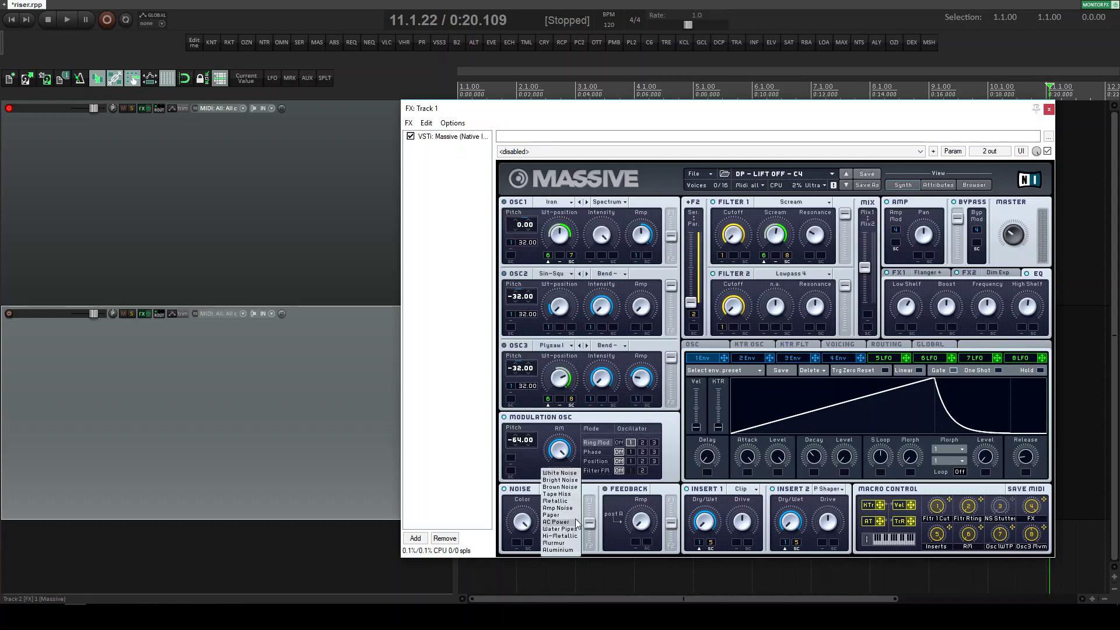
click(576, 502)
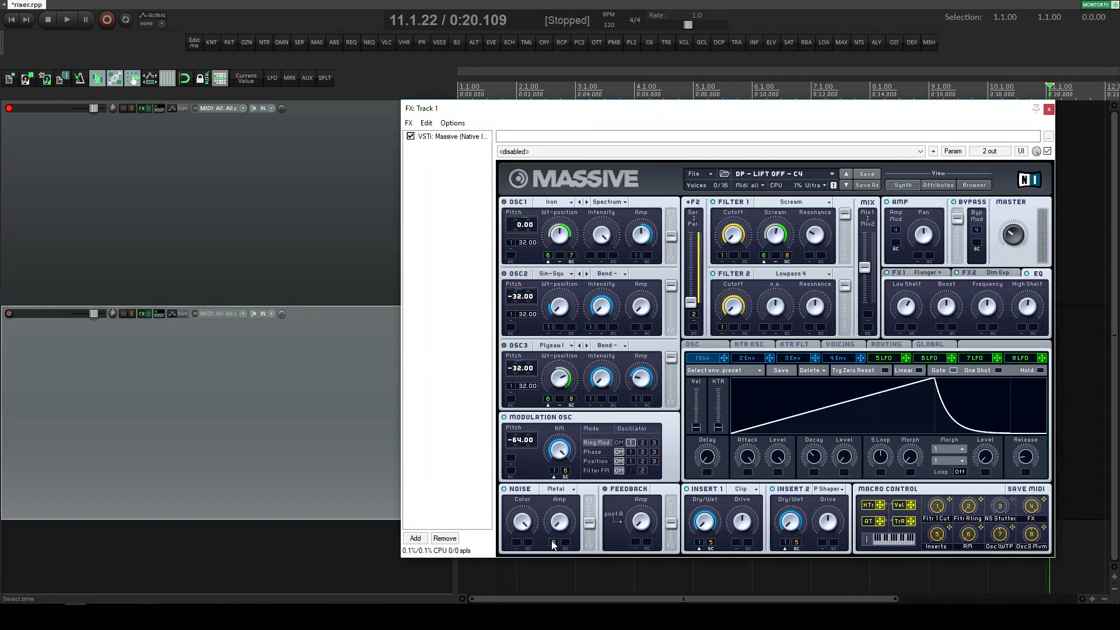
drag(554, 545, 554, 544)
drag(1013, 501, 970, 489)
Modulate LFO 5's Rate with Env 1 and its Amp with macro 3, and apply Env 1 and LFO 5 to the noise Amp.
click(893, 358)
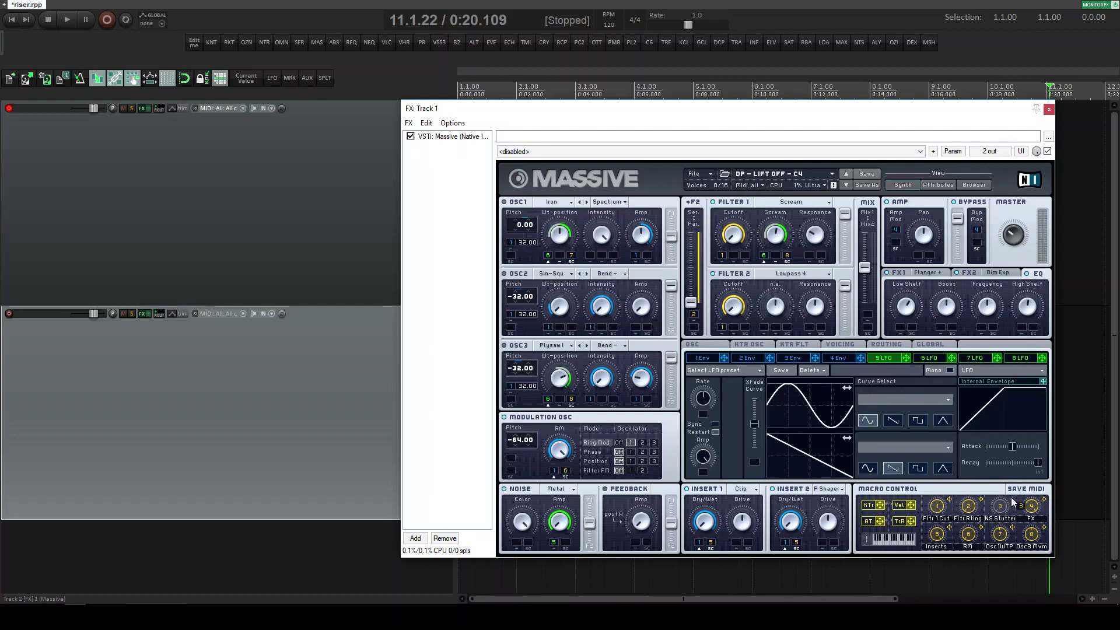
drag(1013, 499, 703, 474)
right_click(554, 544)
drag(906, 360, 565, 543)
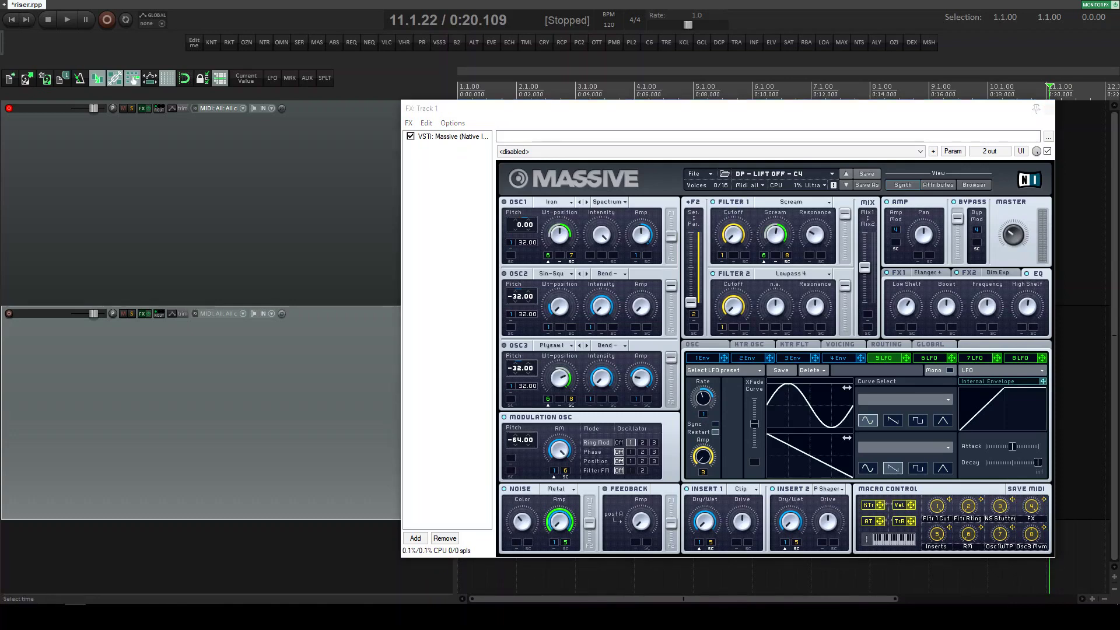
Change modulator 7 to a Performer and lower steps 2 to 16 of its upper sequence to zero.
click(978, 359)
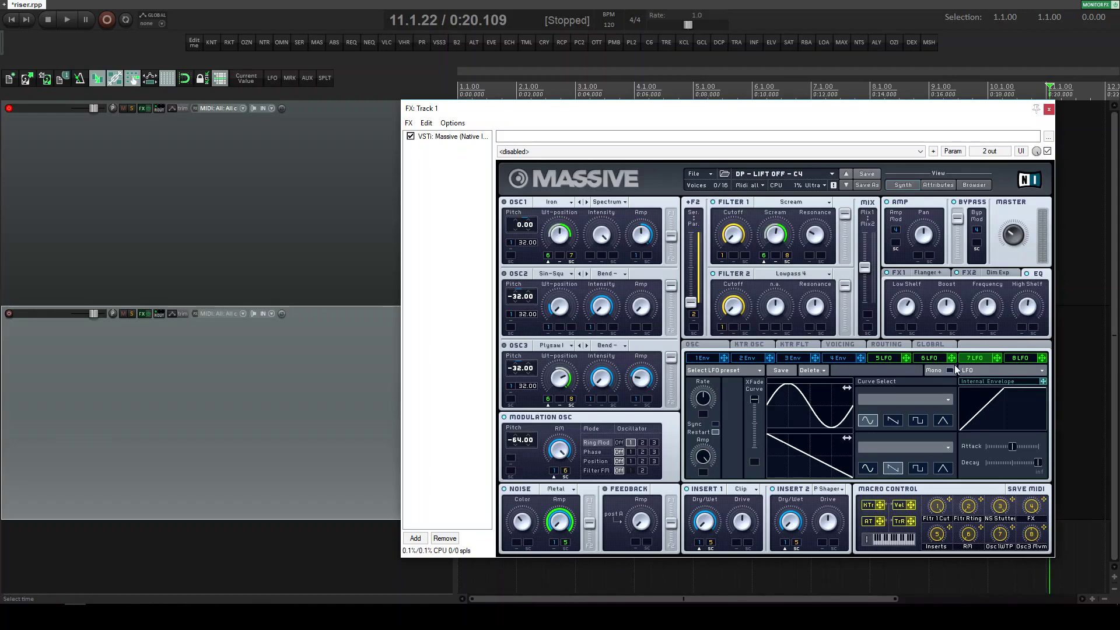
click(976, 377)
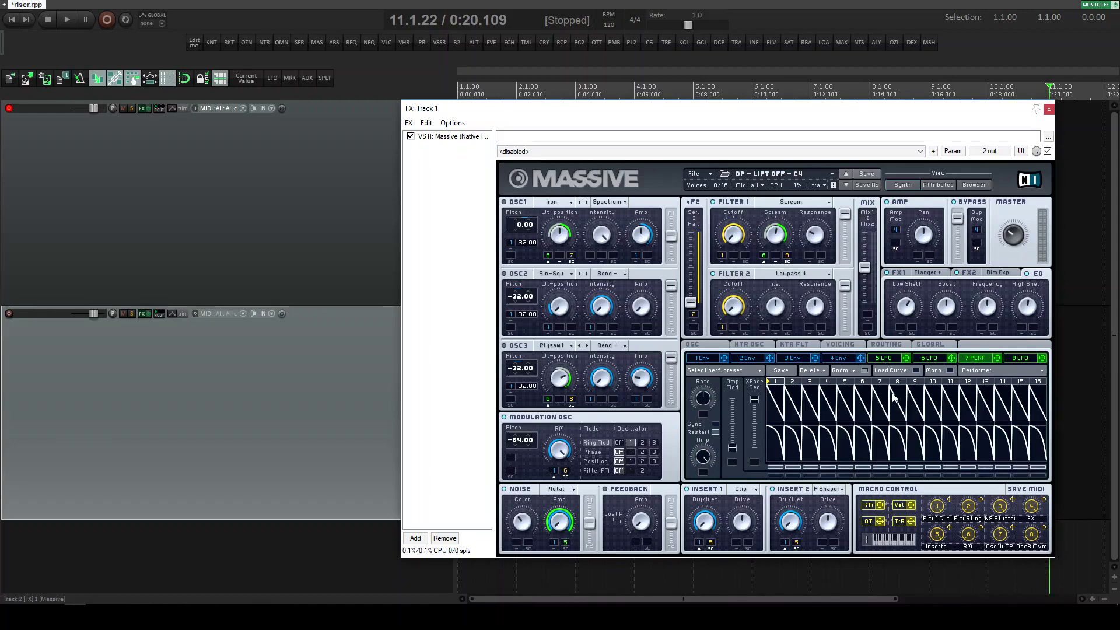
mouse_move(800, 402)
mouse_down()
mouse_move(806, 433)
mouse_move(1057, 486)
mouse_up()
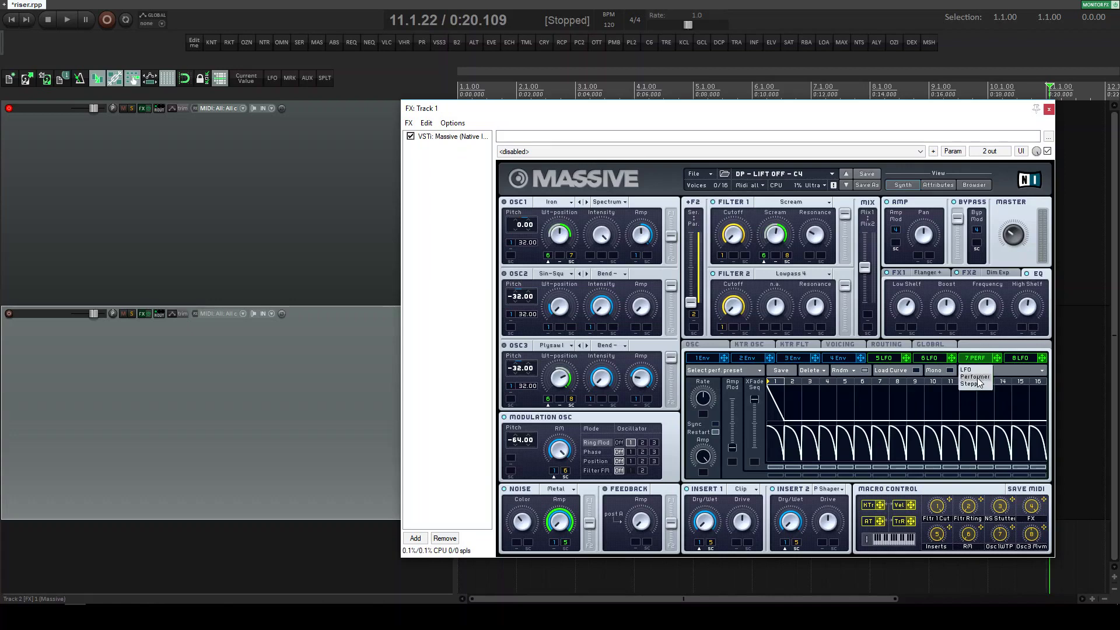
click(978, 377)
Load the rising ramp curve into step 1 of the Performer's upper sequence and modulate the noise Color with modulator 7.
click(902, 370)
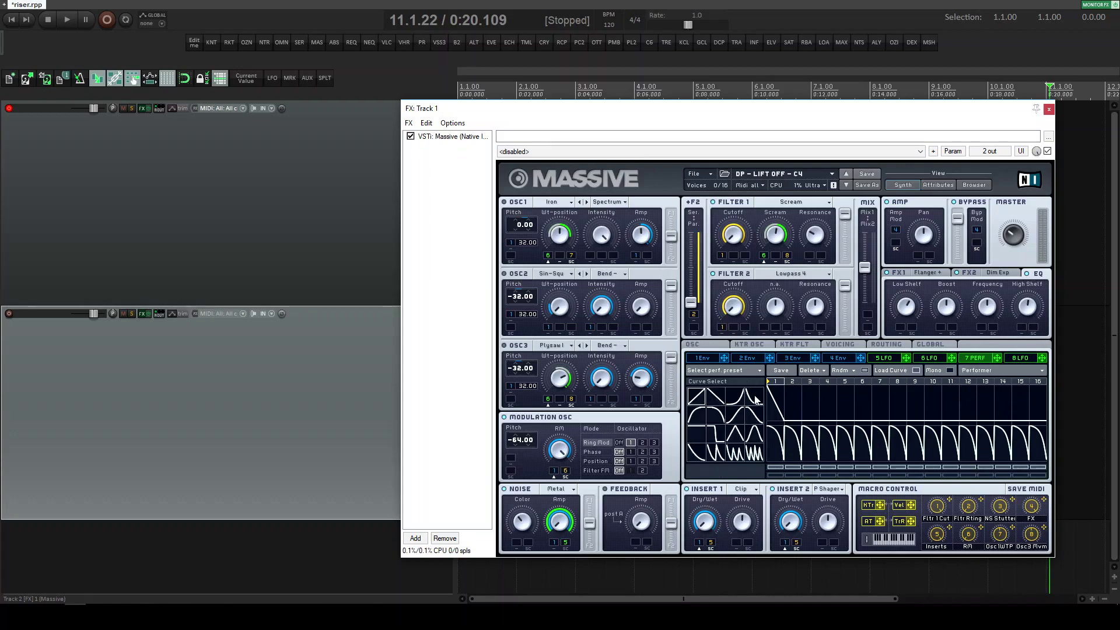
drag(697, 397, 794, 403)
click(804, 399)
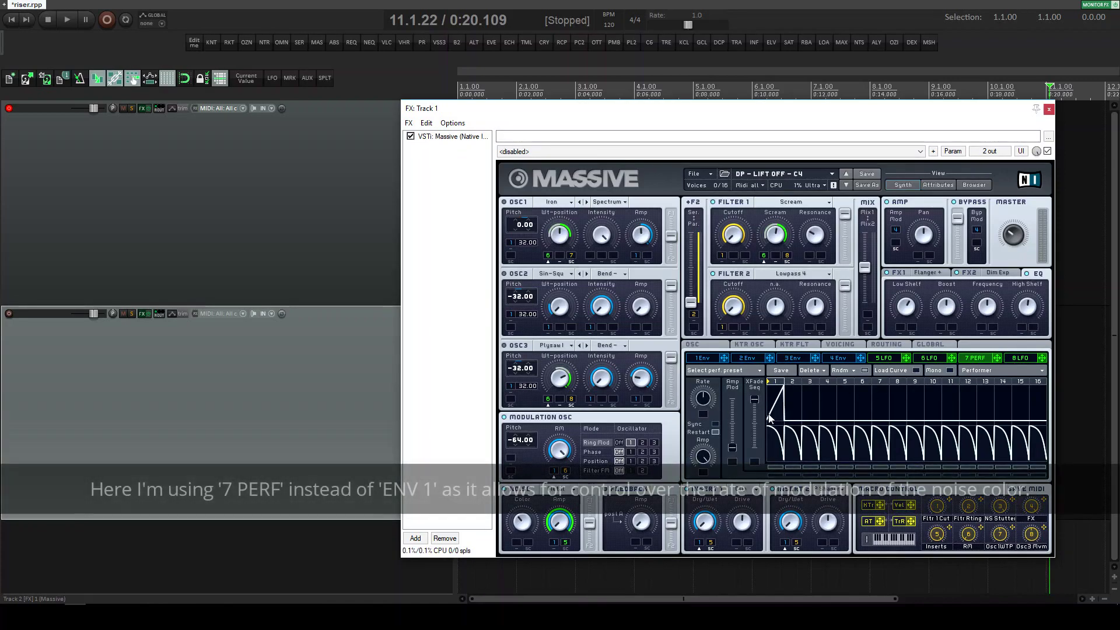
drag(998, 358, 517, 542)
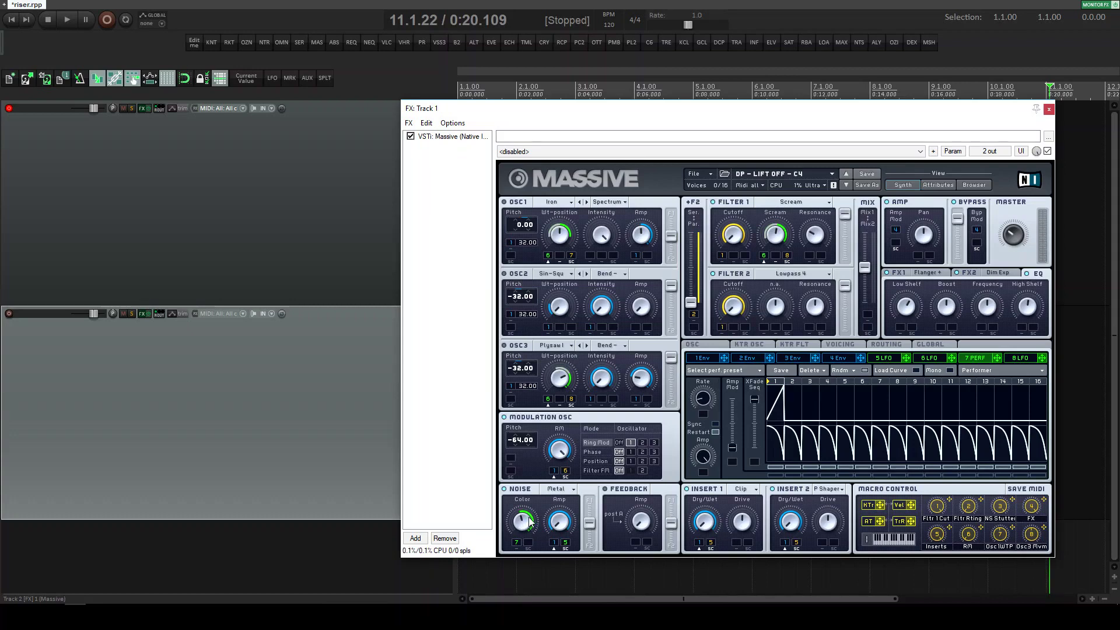
Display LFO 5's settings, switch oscillator 3 back on, and close the track's FX window.
click(886, 361)
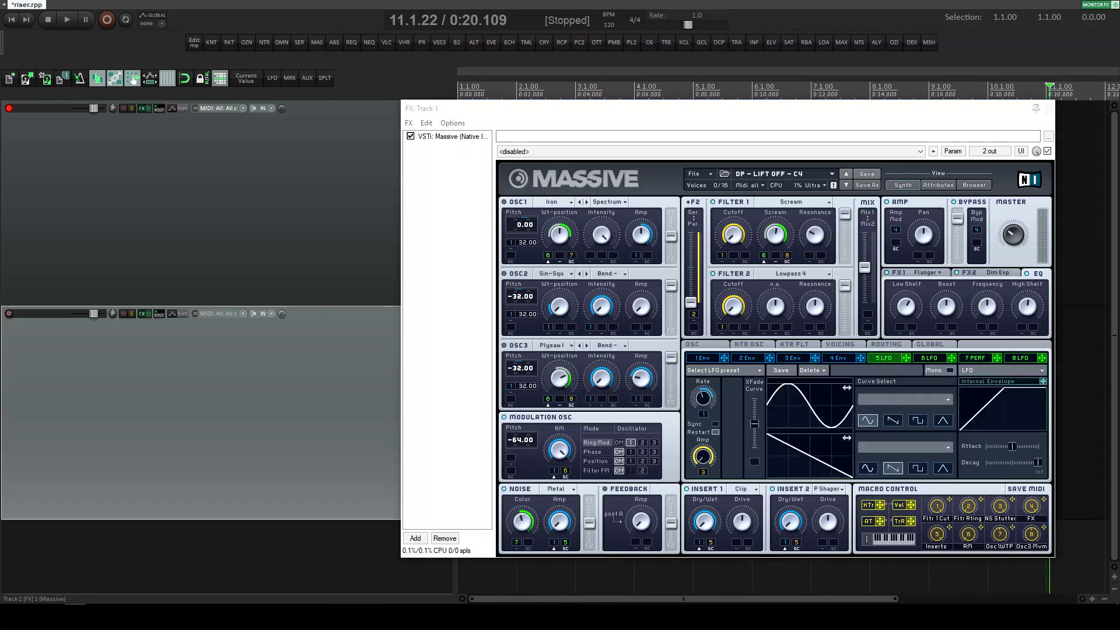
click(704, 414)
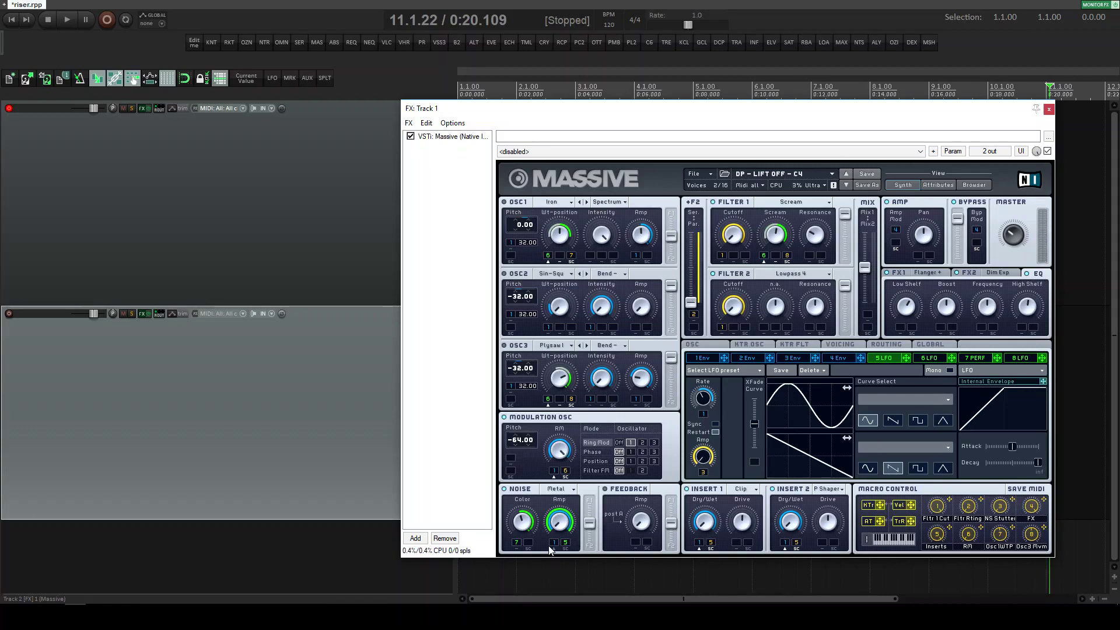
click(504, 346)
click(1048, 109)
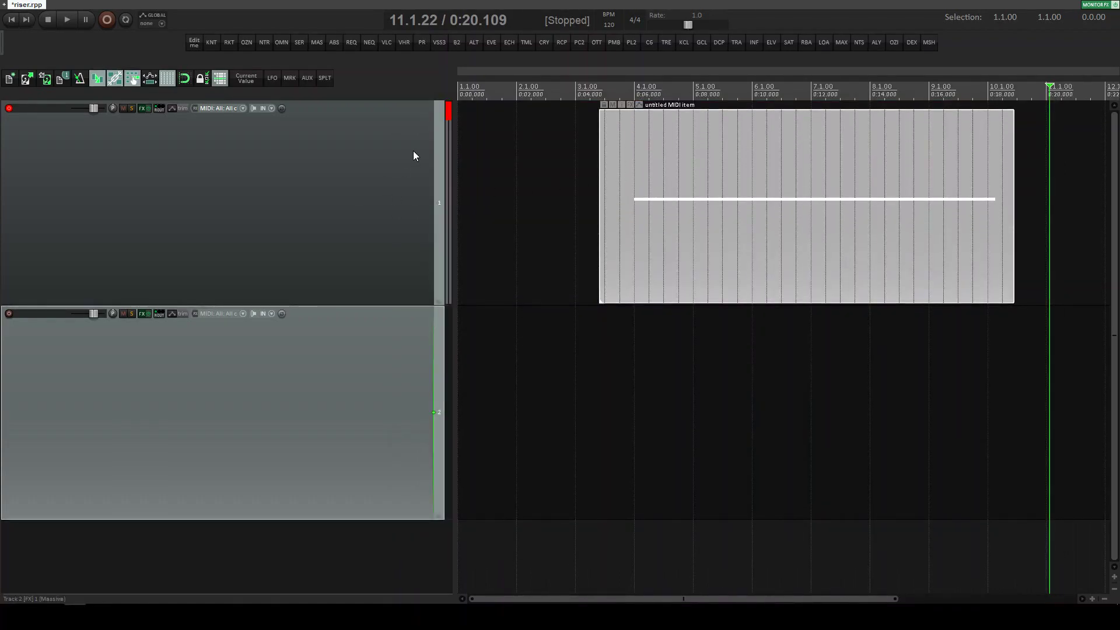
Select track 1 and freeze its MIDI riser to audio.
click(110, 128)
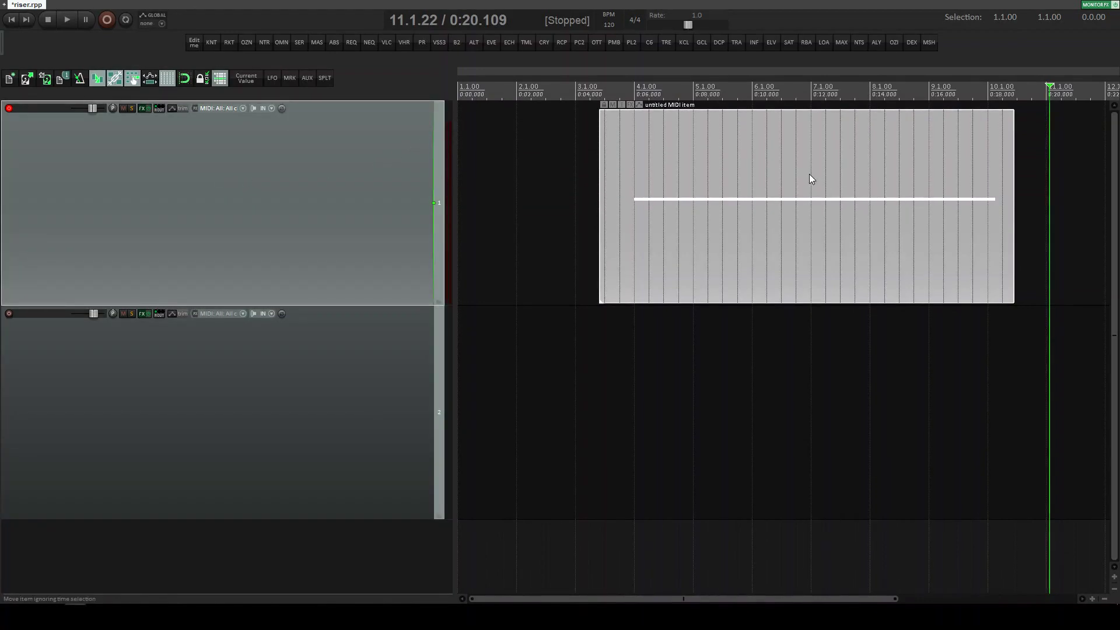
scroll(700, 170, down, 2)
click(699, 168)
scroll(699, 168, up, 1)
scroll(699, 169, down, 1)
key(f)
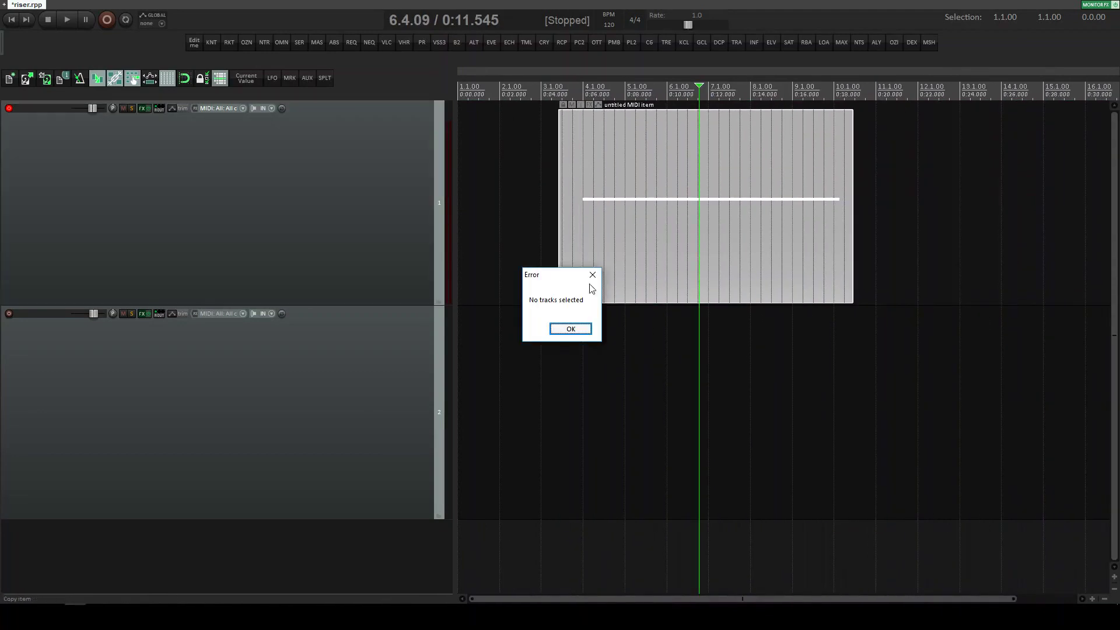
click(571, 328)
click(360, 185)
key(f)
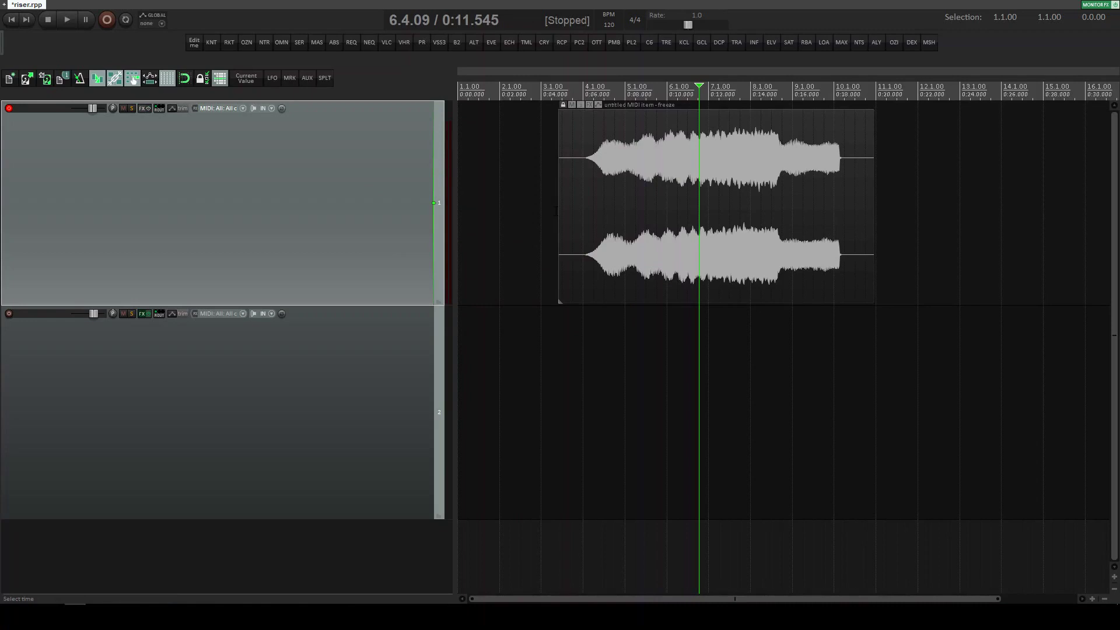
Play the frozen audio from about 0:14 to hear how the riser ends.
click(780, 150)
key(space)
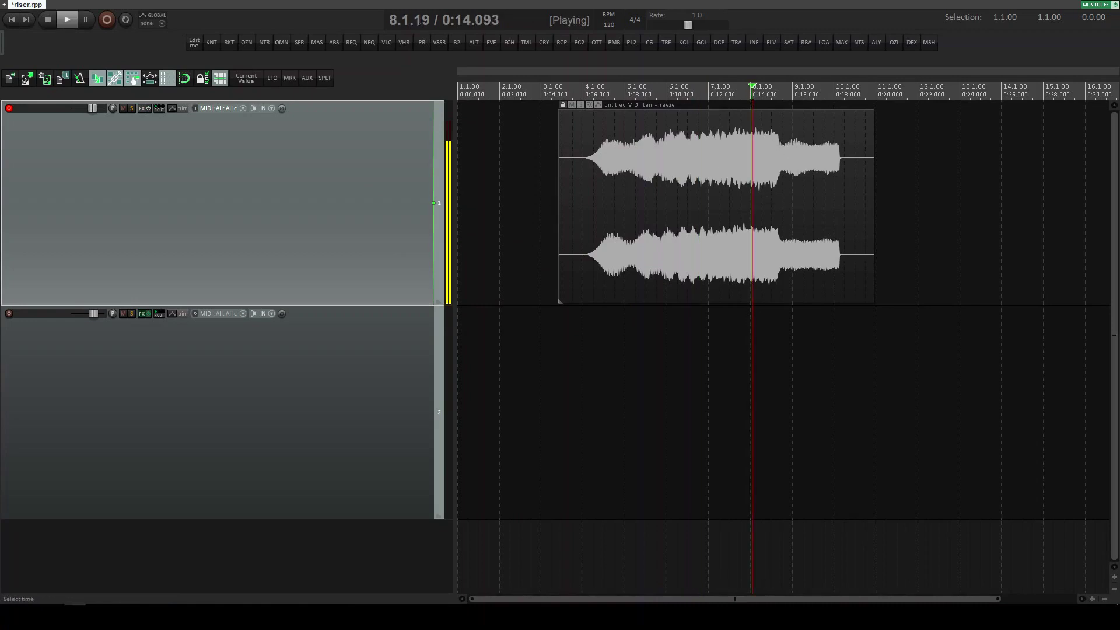
scroll(778, 140, up, 1)
scroll(778, 138, up, 1)
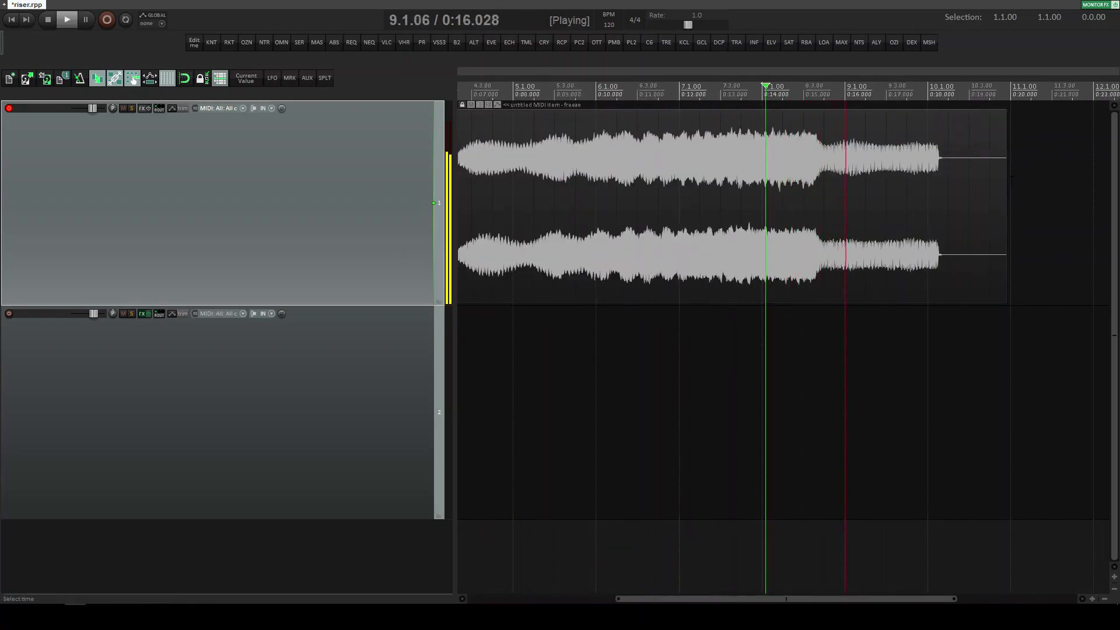
key(space)
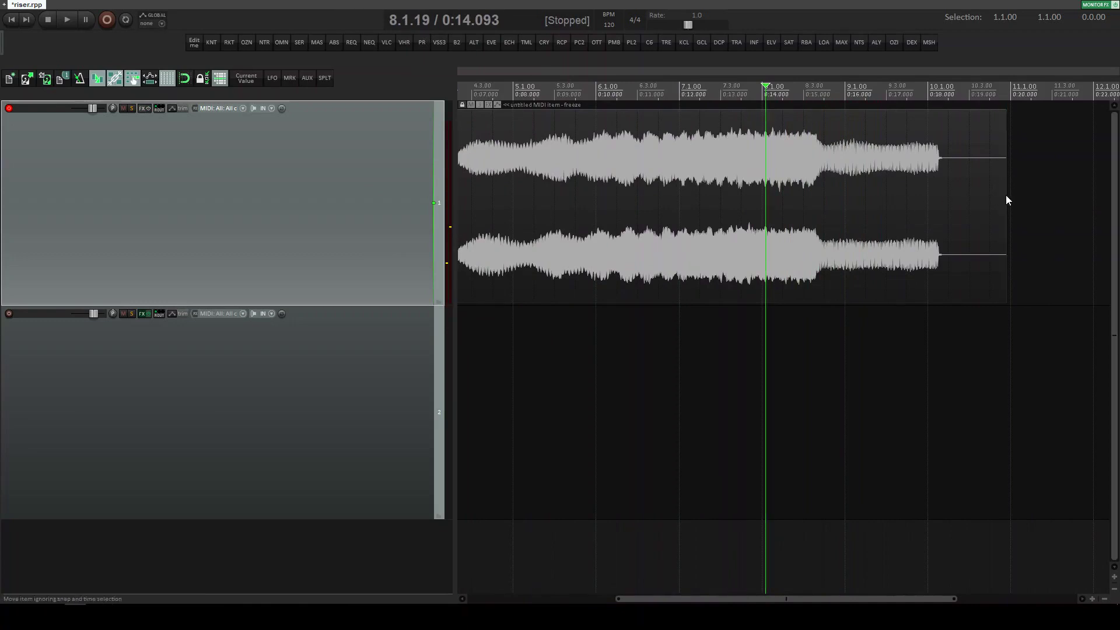
Unlock the frozen audio item and trim its end back to about 0:15.
click(1007, 195)
click(464, 105)
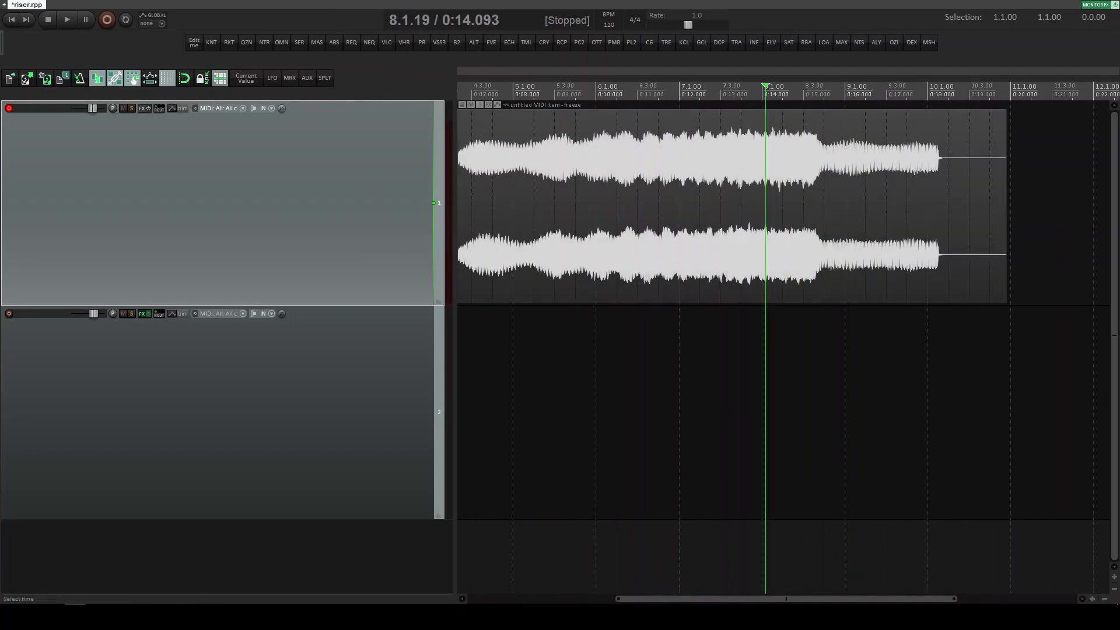
drag(1003, 198, 809, 239)
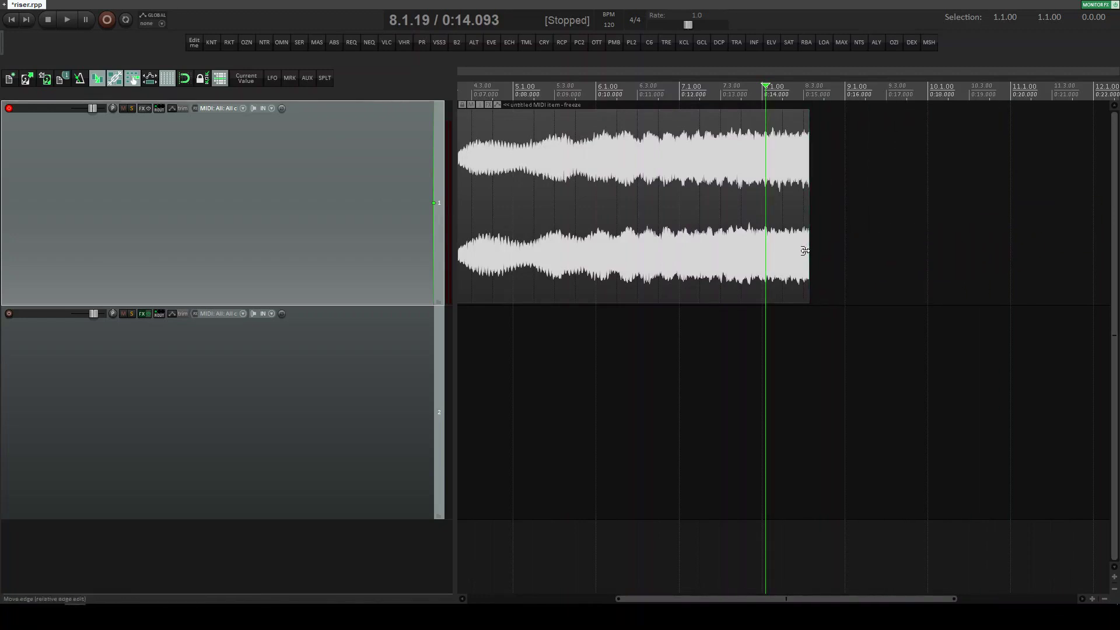
Play the item's ending and extend its end slightly to about 0:15.24.
key(space)
scroll(857, 191, up, 3)
key(space)
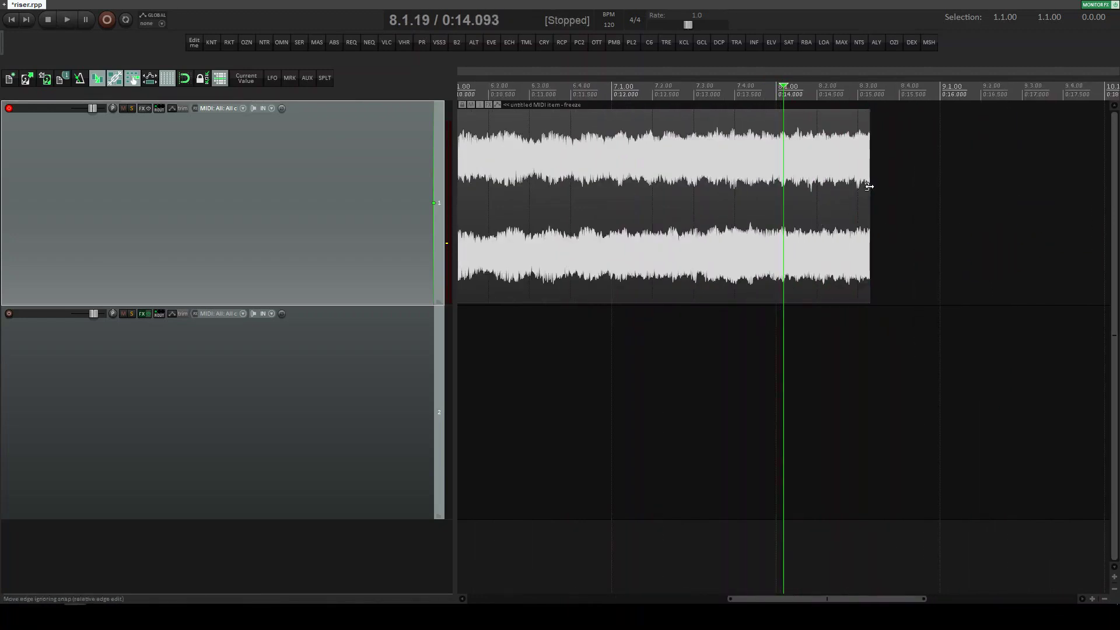
drag(867, 192, 877, 193)
key(space)
key(space)
key(space)
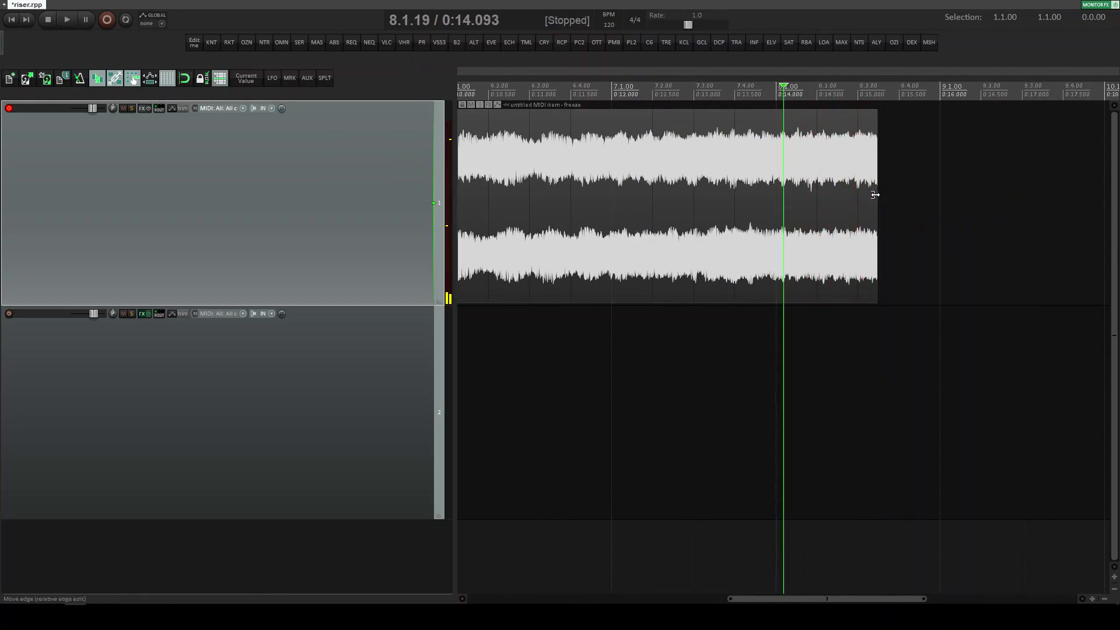
Trim the silence off the audio item's start so that it begins at bar 4.
scroll(846, 168, down, 3)
scroll(705, 167, down, 4)
scroll(537, 176, up, 3)
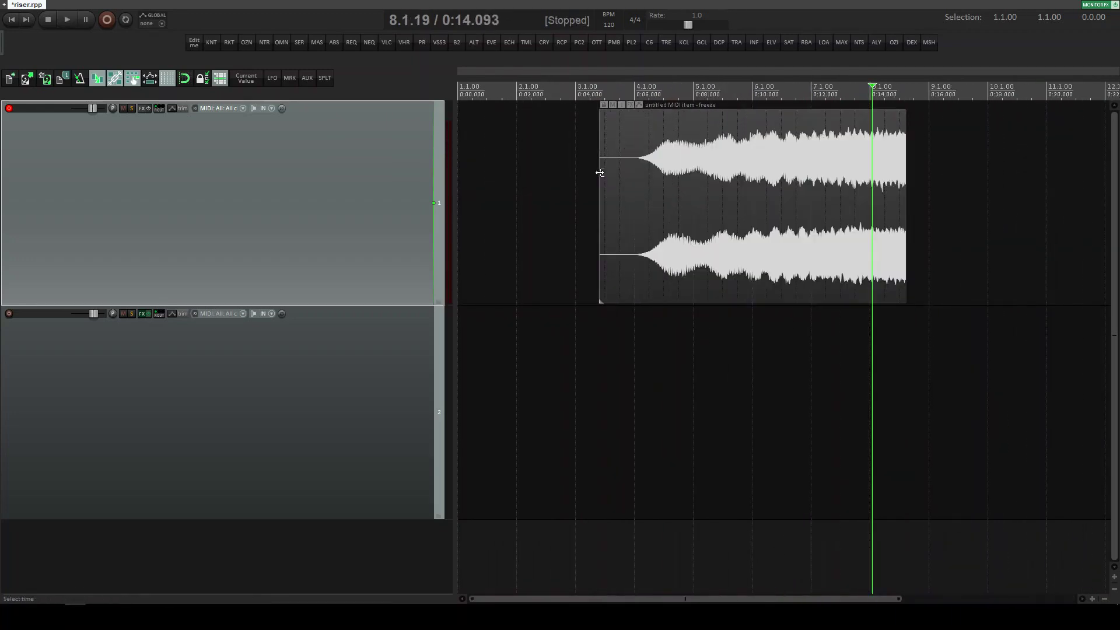
drag(601, 173, 635, 195)
Add a fade-in about 7 seconds long to the riser item, using a curve that rises fastest at the start.
drag(636, 111, 779, 146)
right_click(787, 153)
click(811, 178)
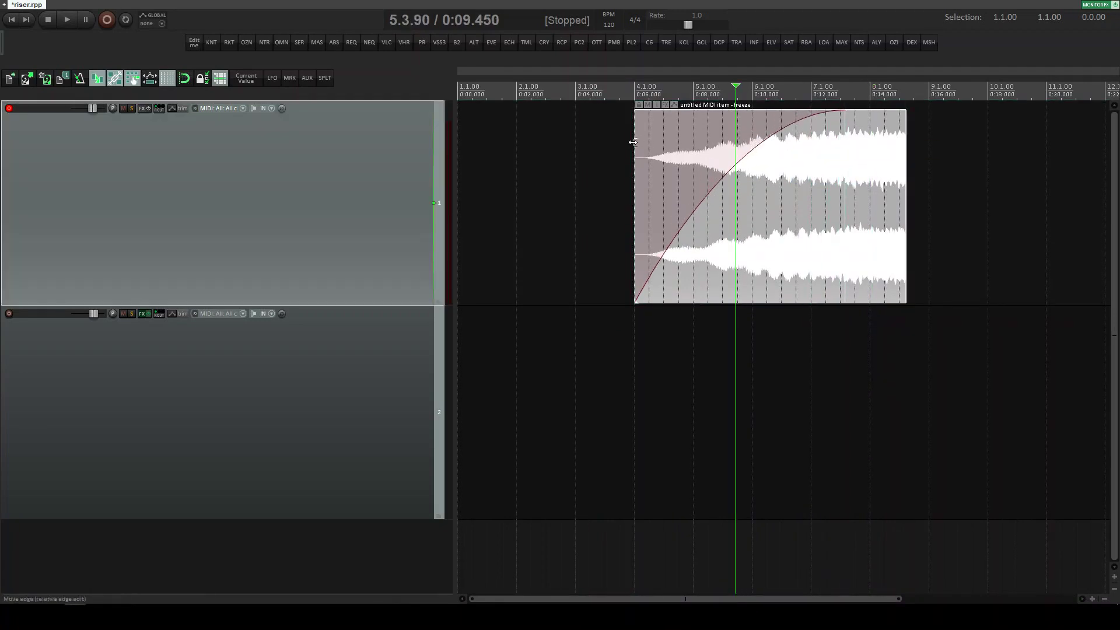
Play the riser from its start and shorten the fade-in slightly.
click(636, 147)
key(space)
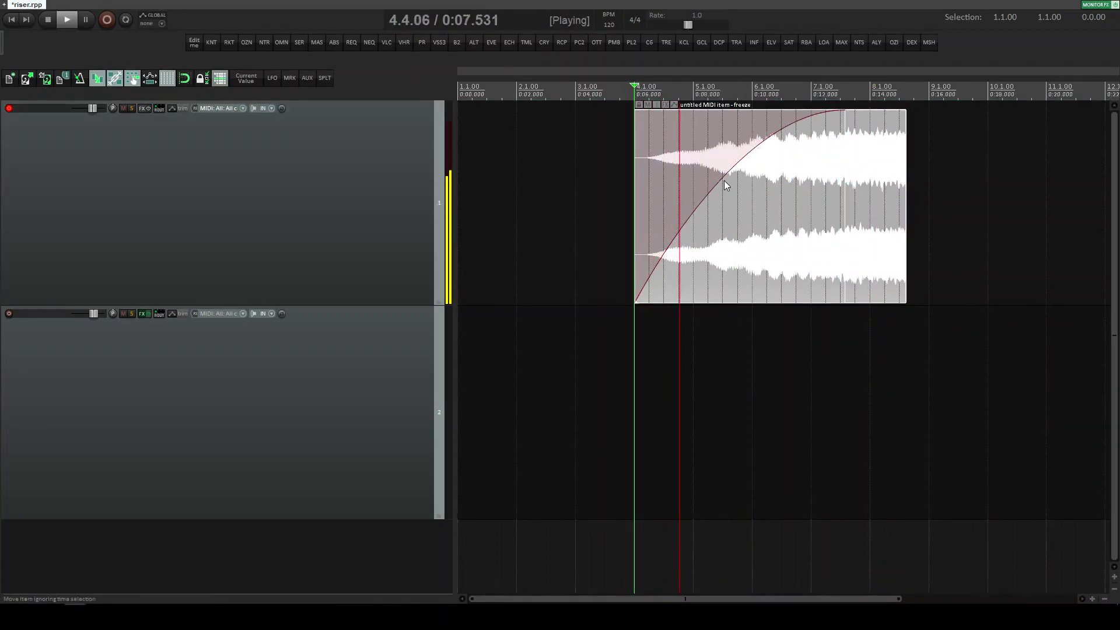
drag(724, 180, 717, 181)
key(space)
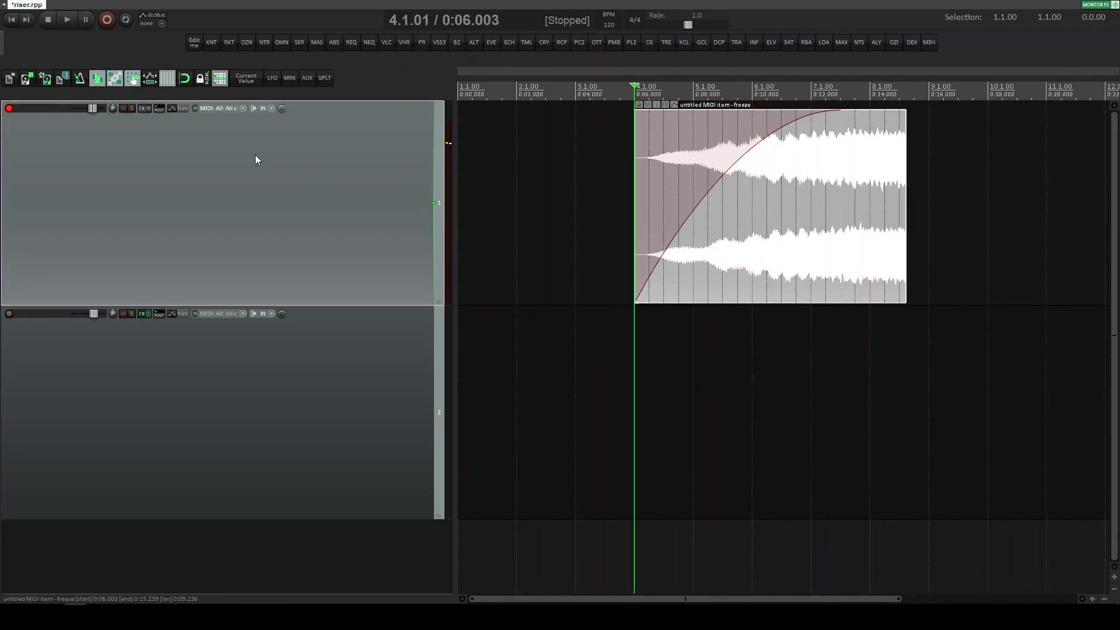
Add the FabFilter Pro-R reverb to track 1 and move its window clear of the riser item's start.
click(270, 170)
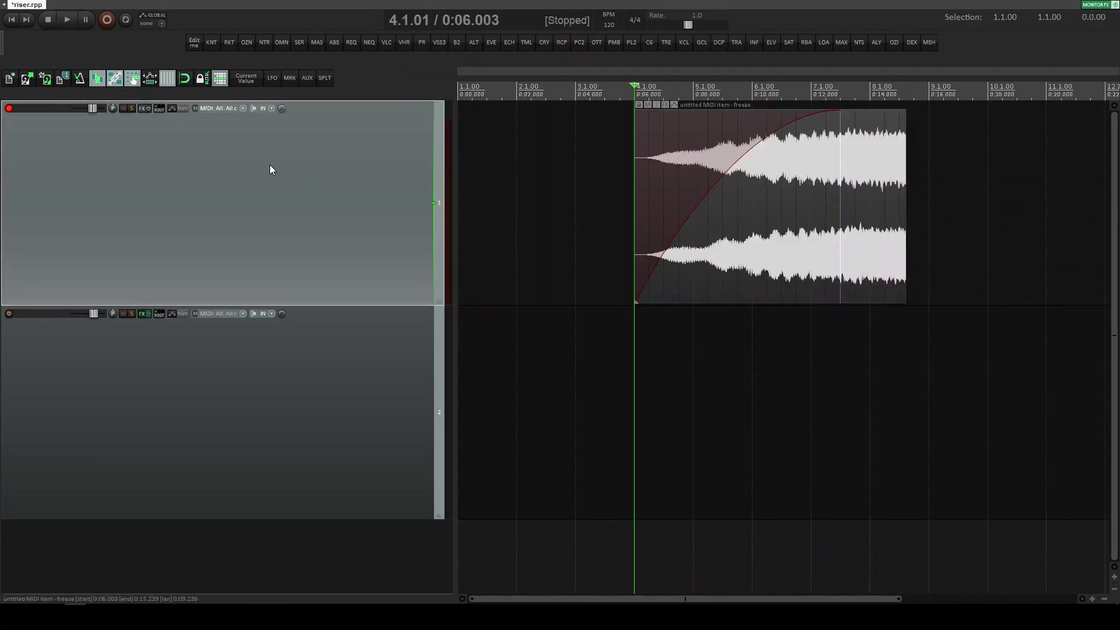
click(423, 49)
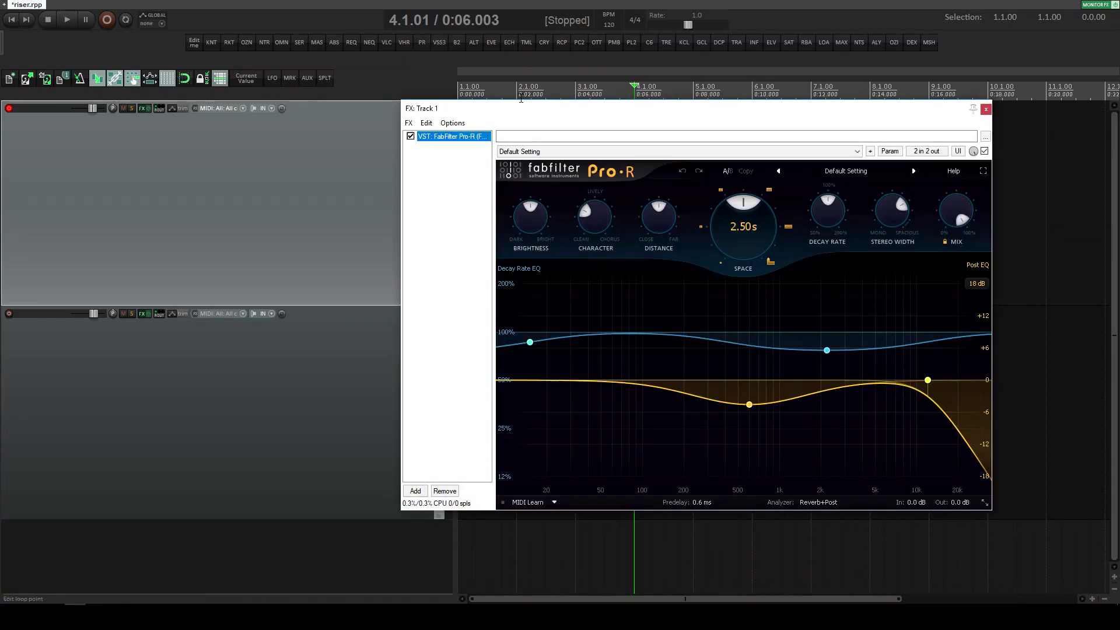
drag(567, 110, 419, 205)
Play the riser and set the reverb's Mix to about 18%.
key(space)
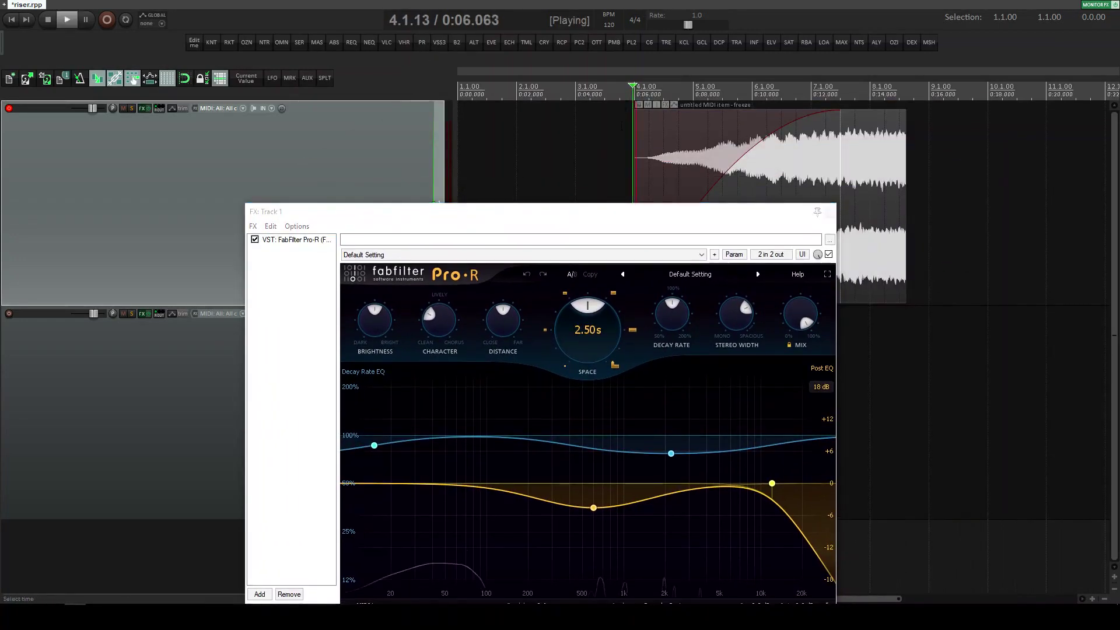
mouse_move(802, 317)
drag(802, 317, 785, 451)
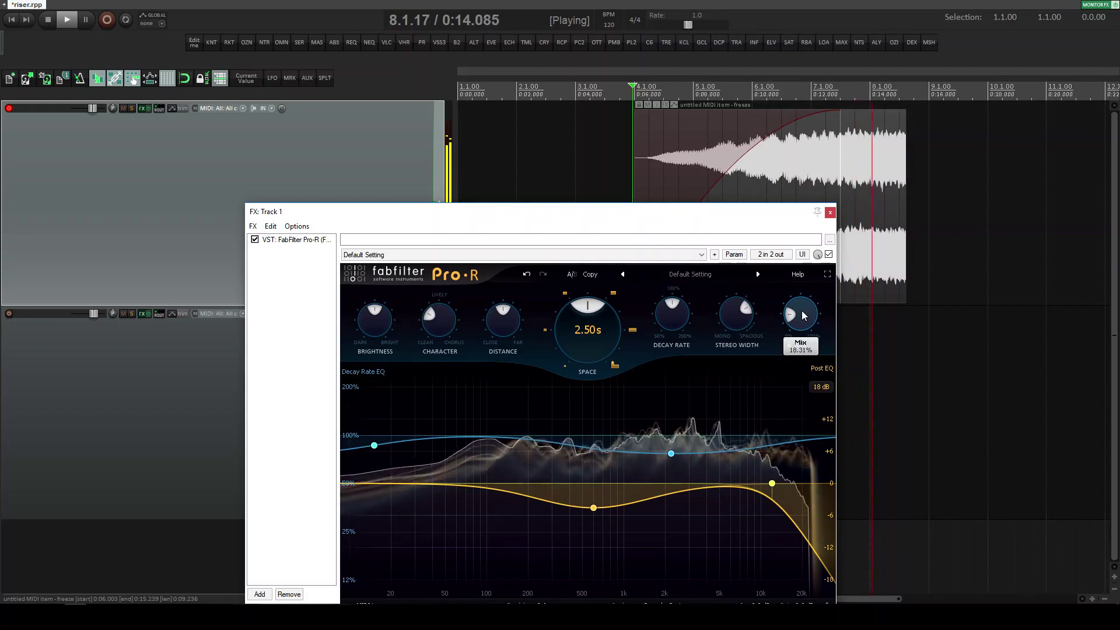
key(space)
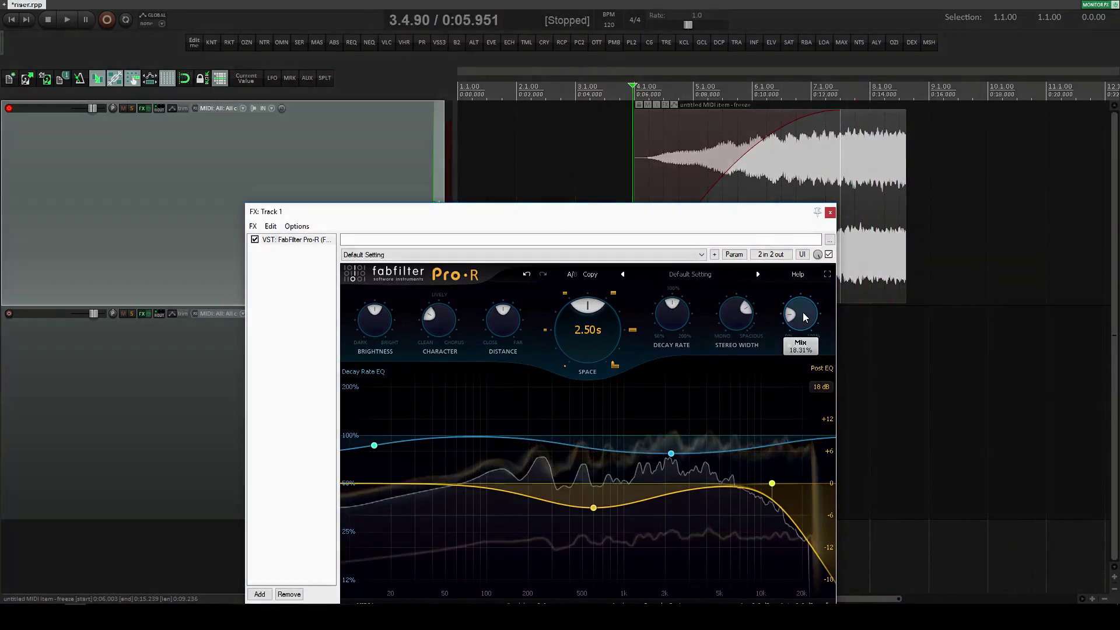